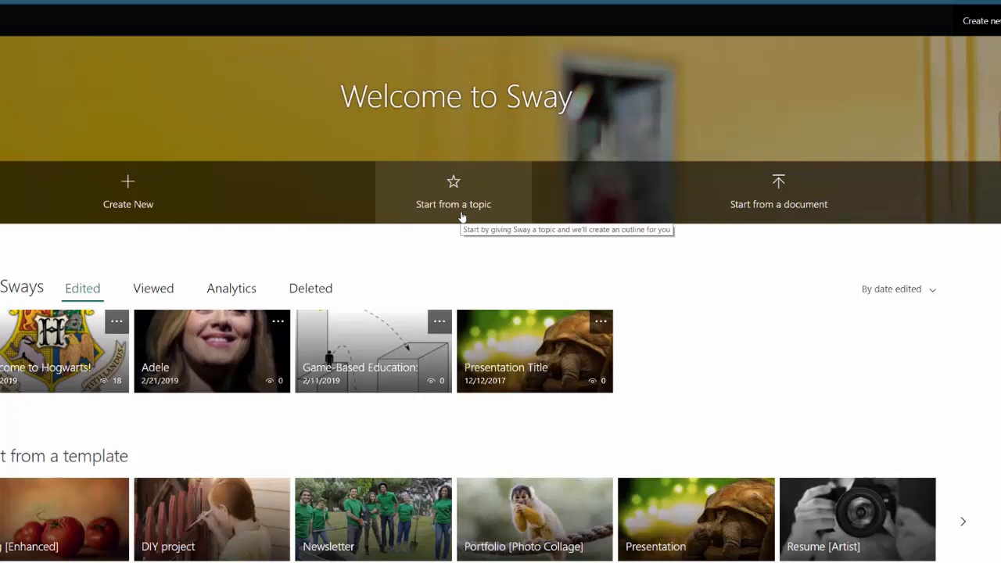
# Create a Sway outline from the topic "Harry Potter" and look through its generated cards
pyautogui.click(462, 216)
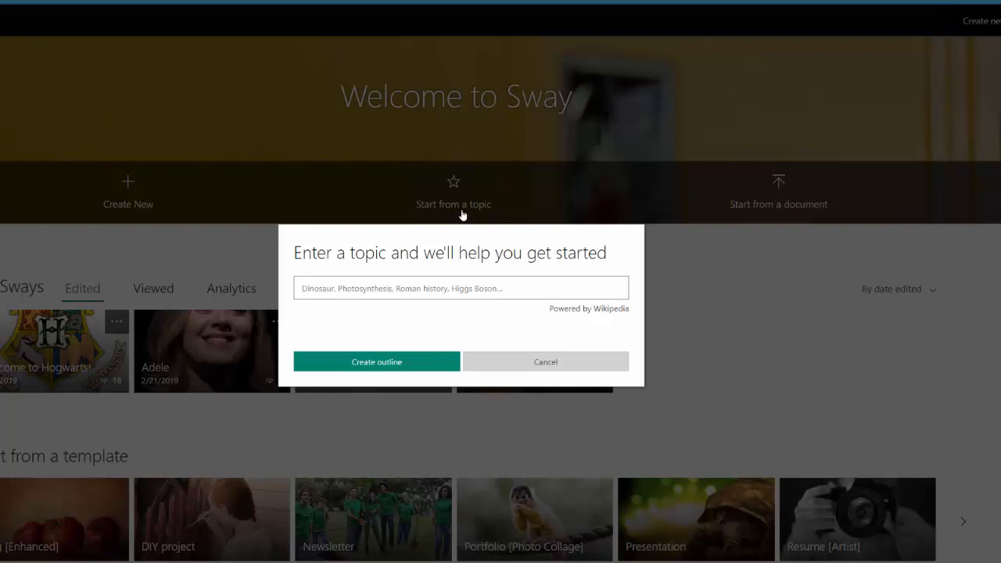
pyautogui.write('Harry Potter')
pyautogui.press('Return')
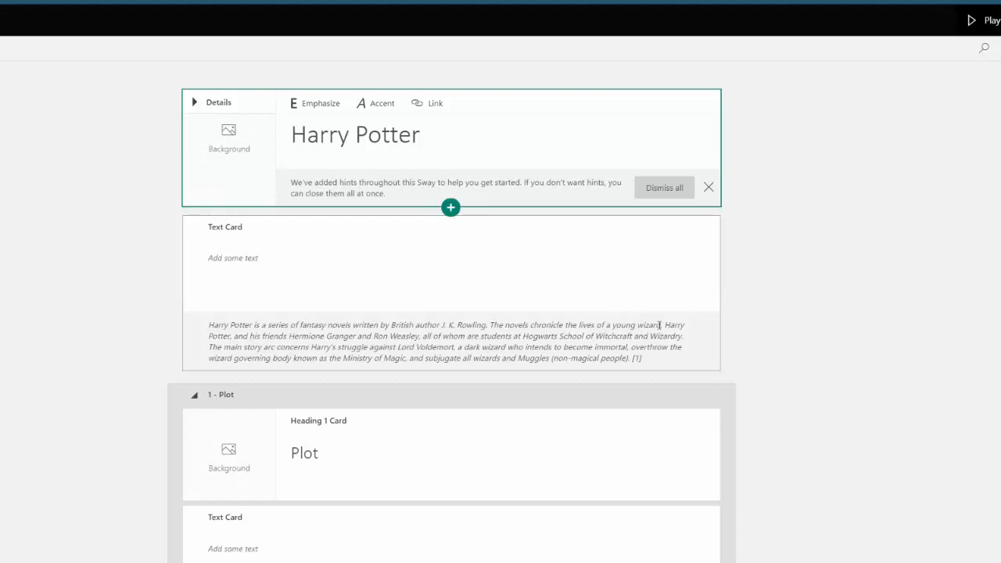
pyautogui.scroll(-7, 717, 386)
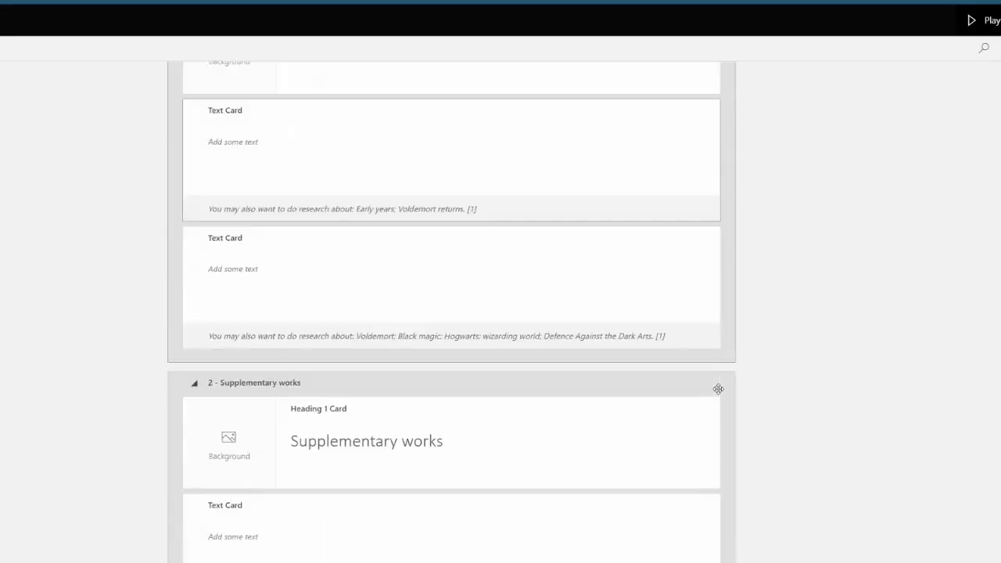
pyautogui.scroll(-9, 718, 388)
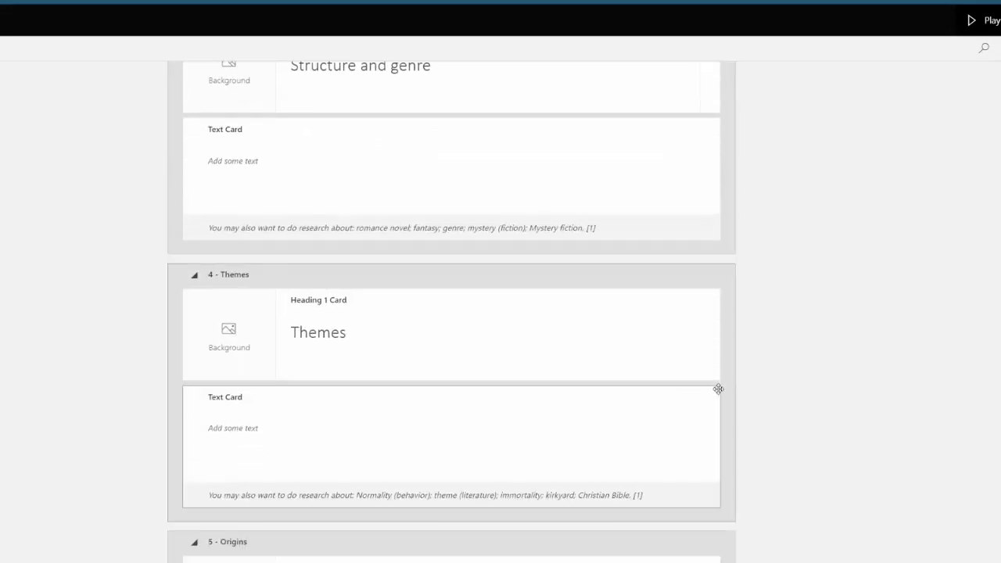
pyautogui.scroll(8, 717, 388)
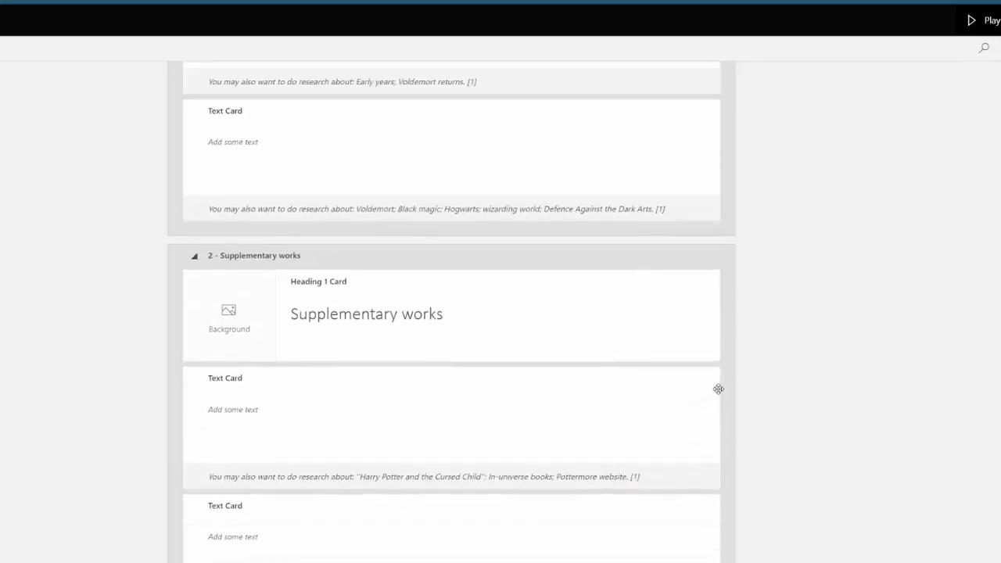
pyautogui.scroll(8, 718, 389)
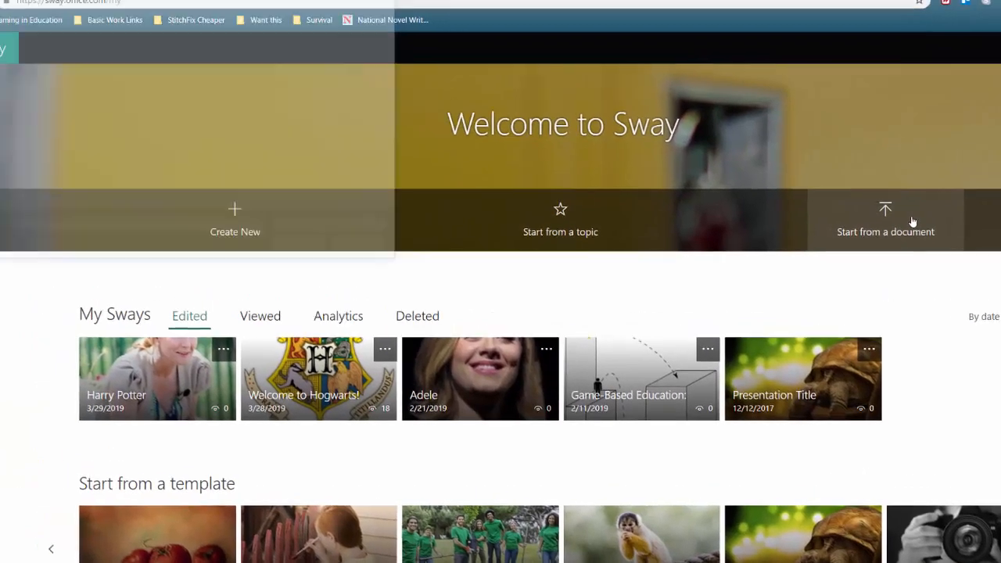
# Create a Sway from the ACCSTalk PowerPoint file in the Downloads folder and look through the imported cards
pyautogui.click(829, 201)
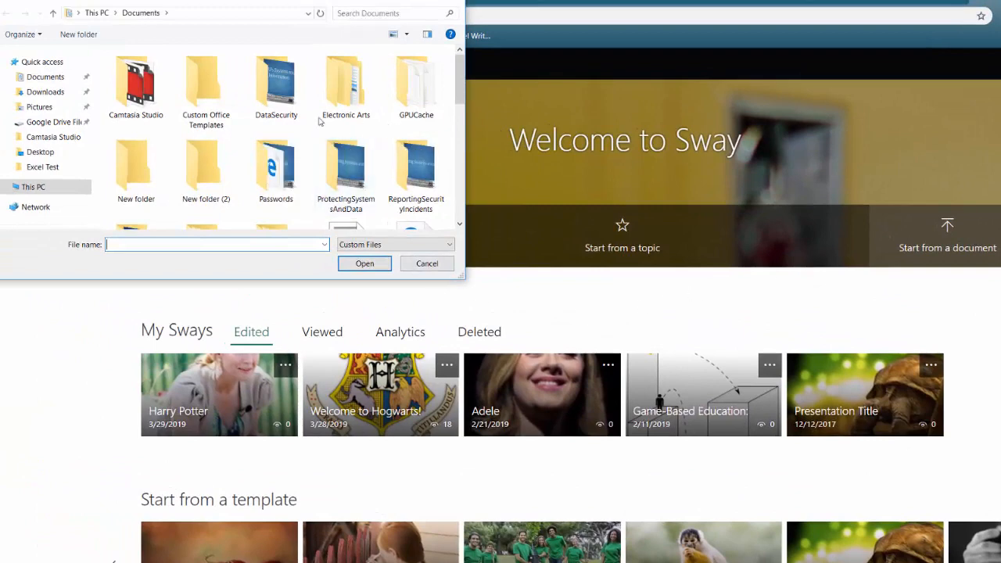
pyautogui.click(47, 92)
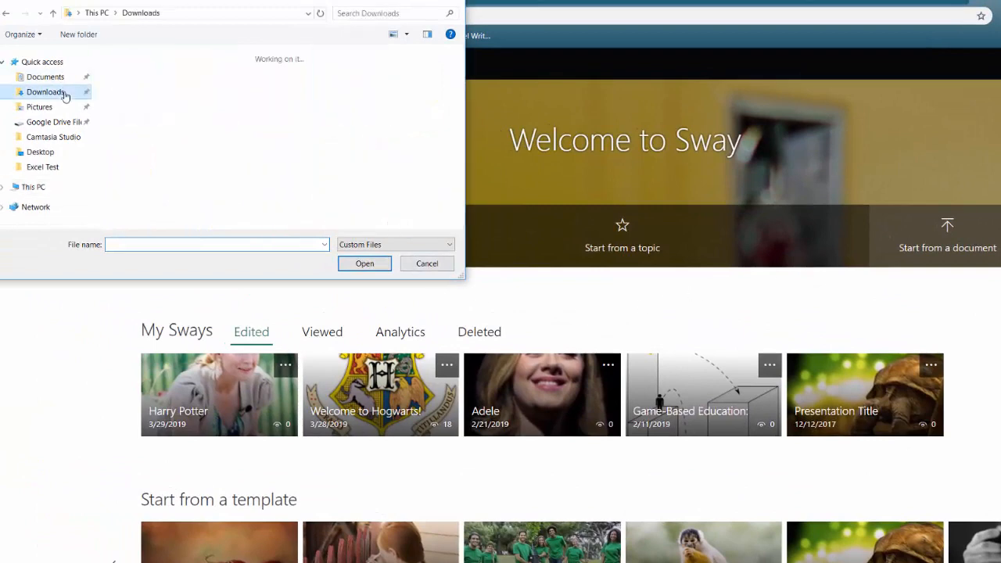
pyautogui.scroll(-2, 460, 73)
pyautogui.scroll(-4, 460, 73)
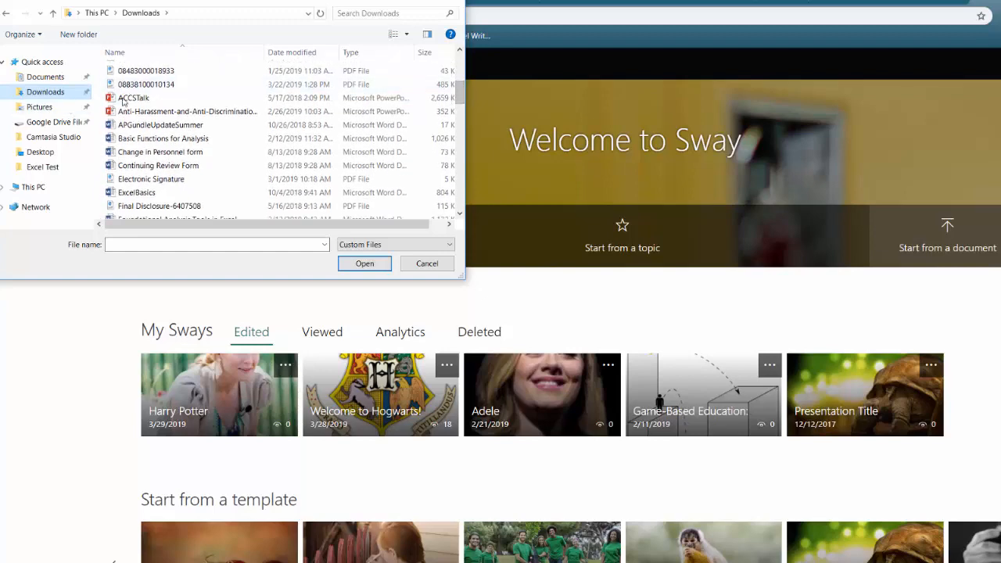
pyautogui.click(125, 99)
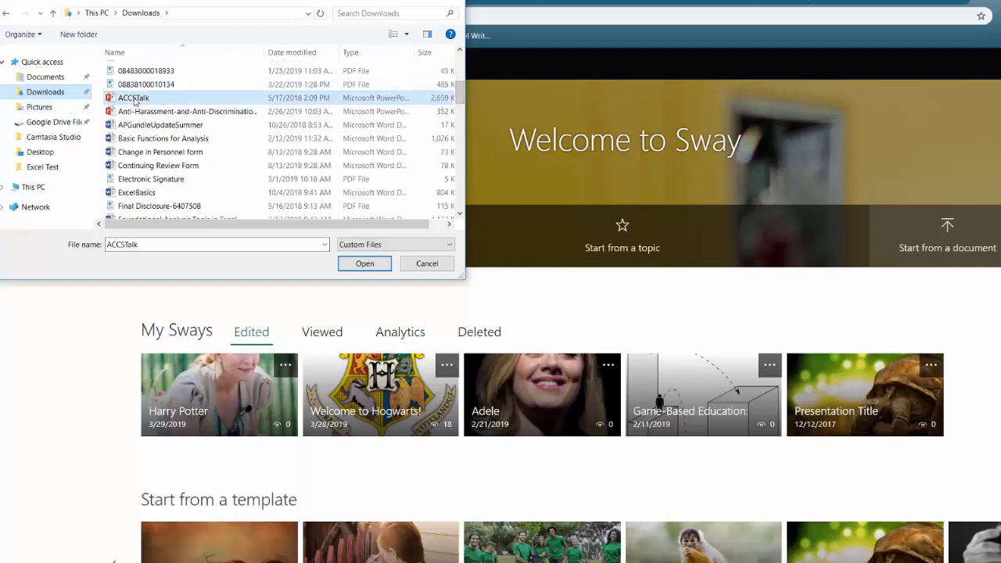
pyautogui.click(379, 268)
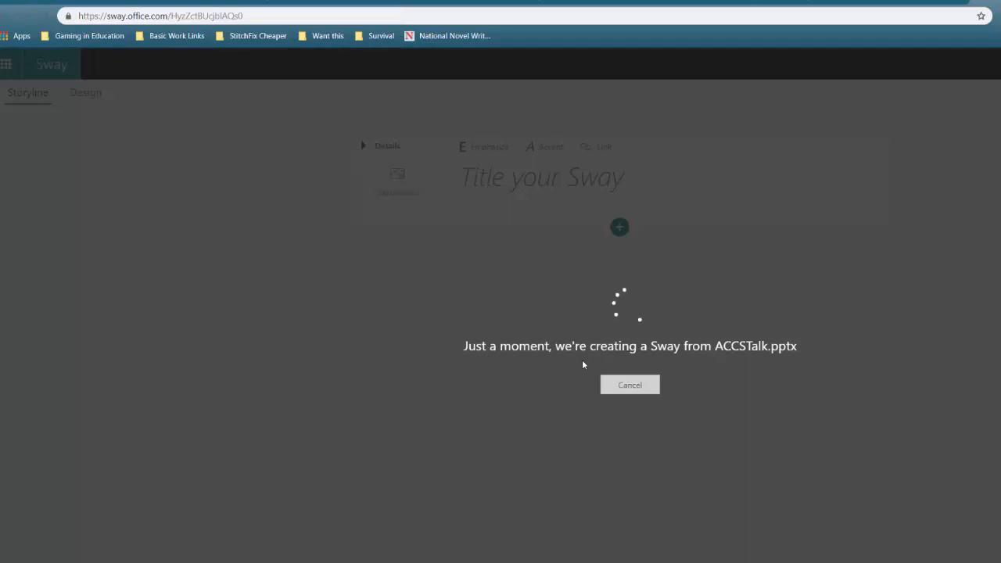
pyautogui.scroll(-10, 965, 470)
pyautogui.scroll(-6, 966, 470)
pyautogui.scroll(5, 966, 469)
pyautogui.scroll(10, 965, 470)
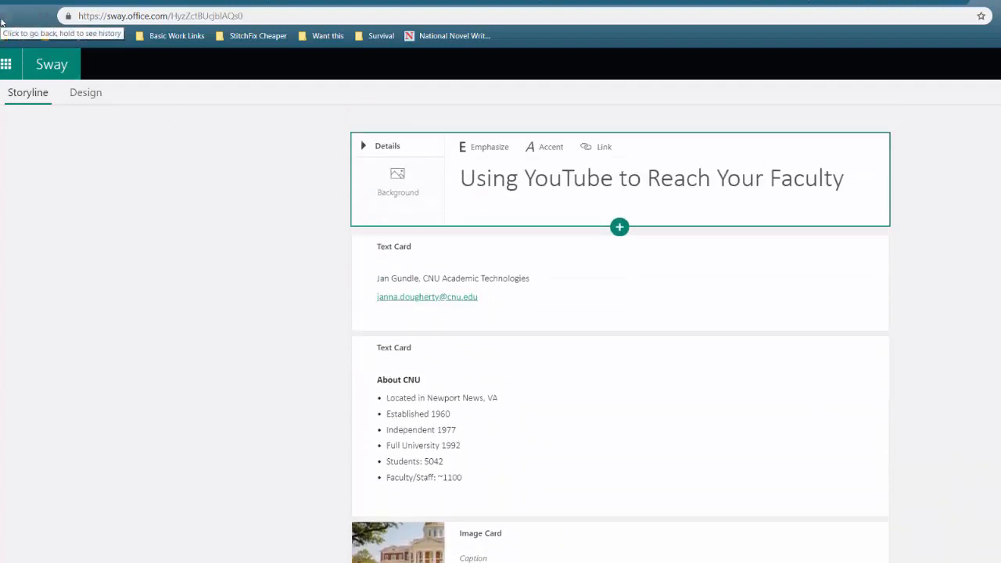
# Return to the Sway home page, look over the templates and open the existing "Welcome to Hogwarts!" Sway
pyautogui.click(2, 21)
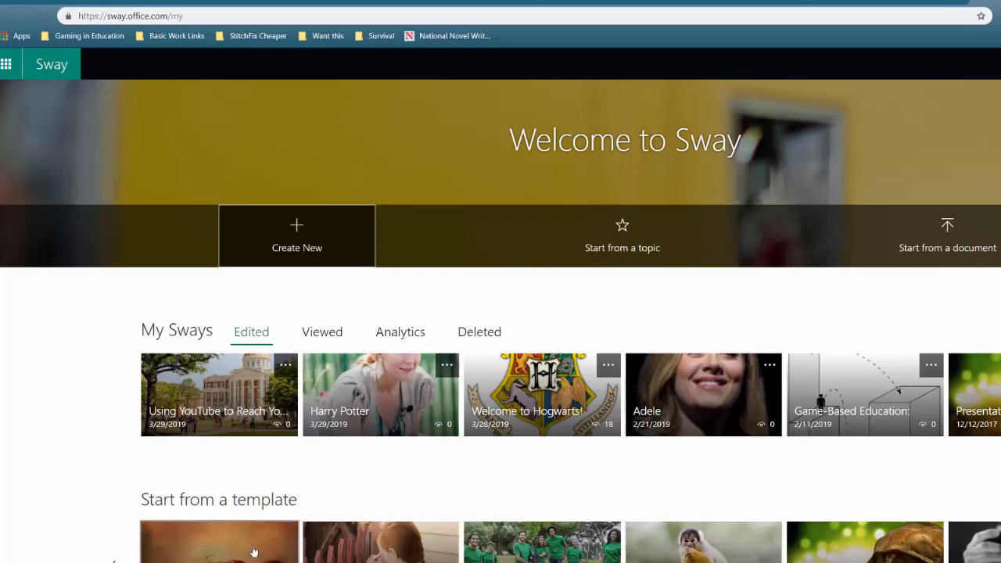
pyautogui.scroll(-2, 246, 551)
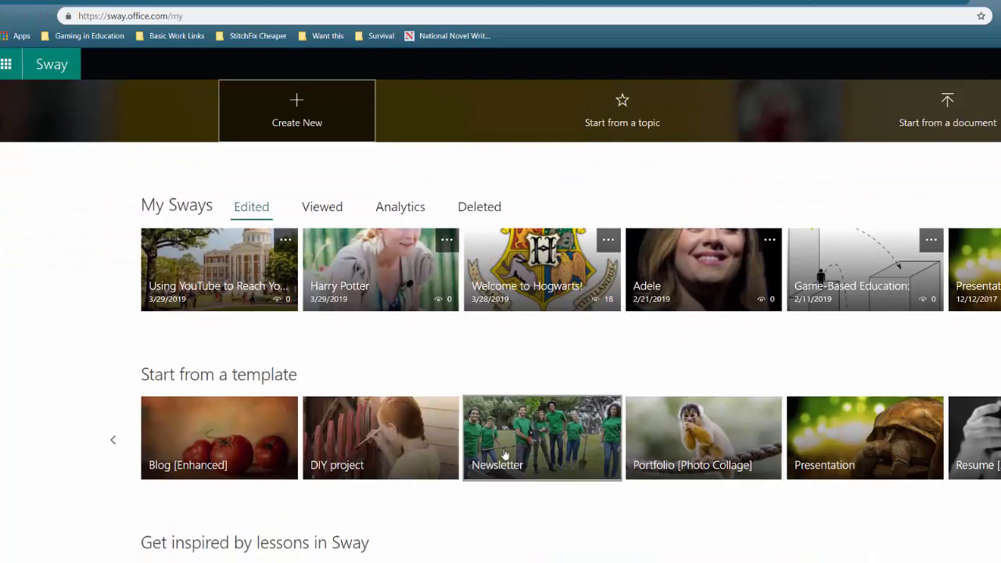
pyautogui.scroll(-1, 581, 512)
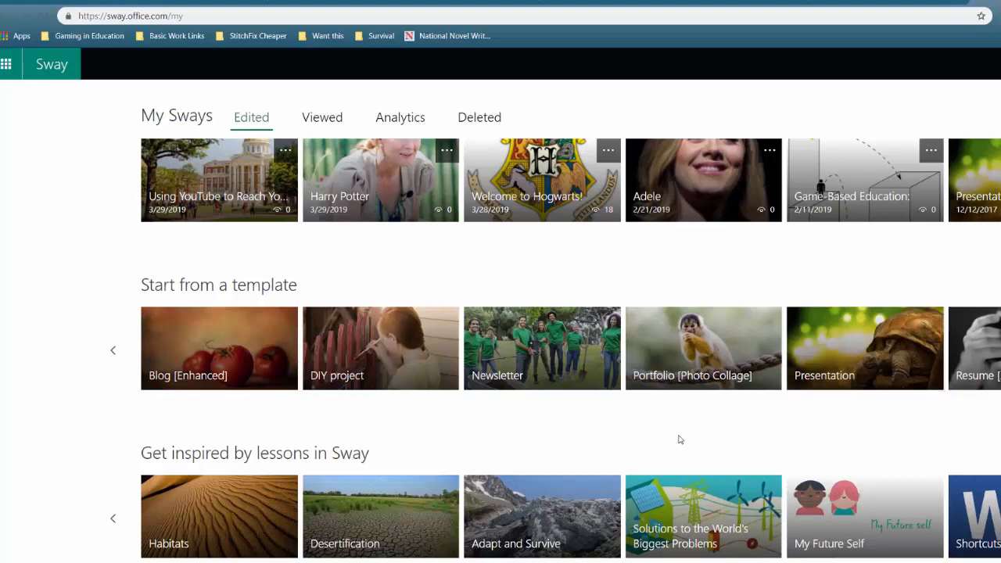
pyautogui.scroll(3, 578, 468)
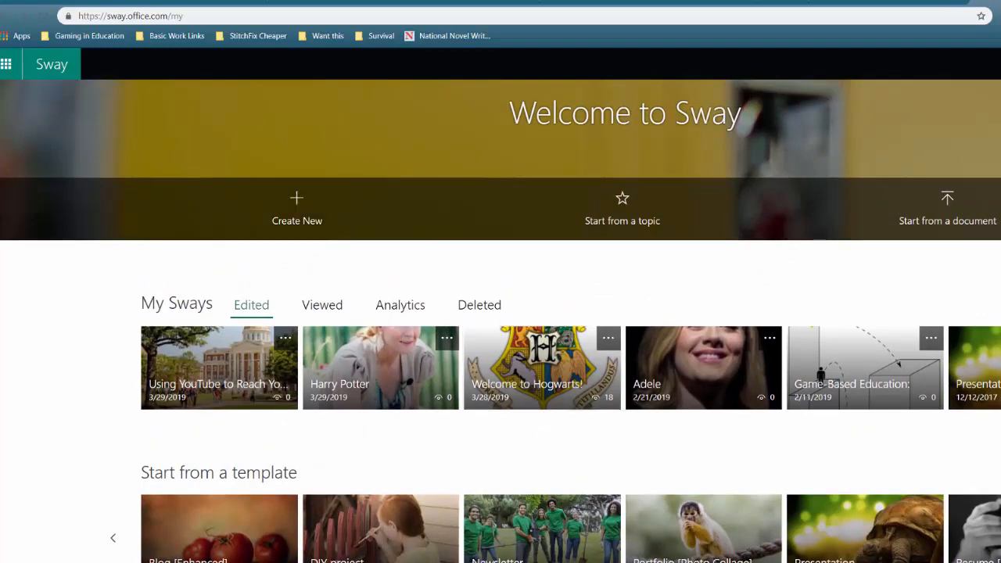
pyautogui.click(541, 367)
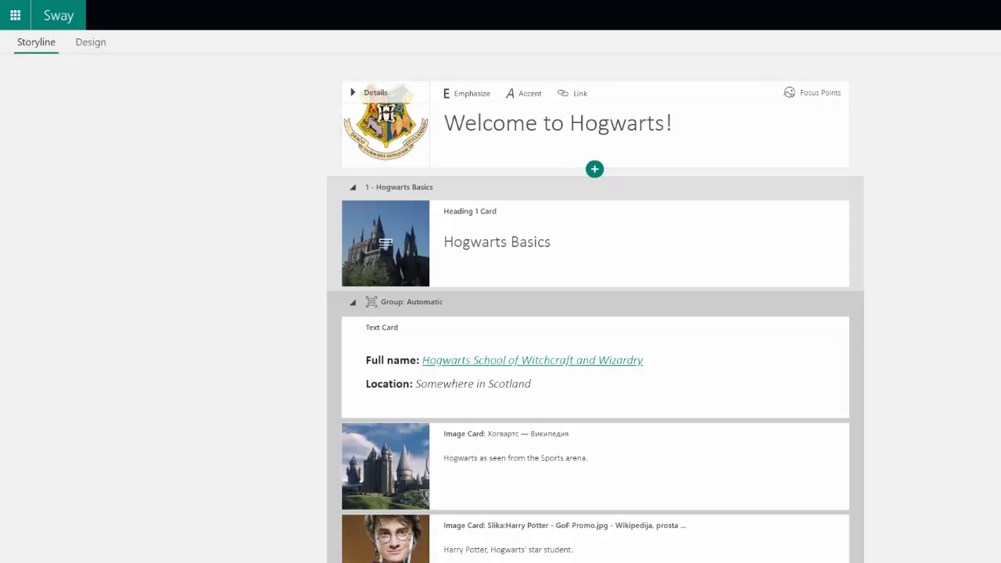
# Move the text card with the full name and location above the Hogwarts Basics section, directly below the title card
pyautogui.click(548, 243)
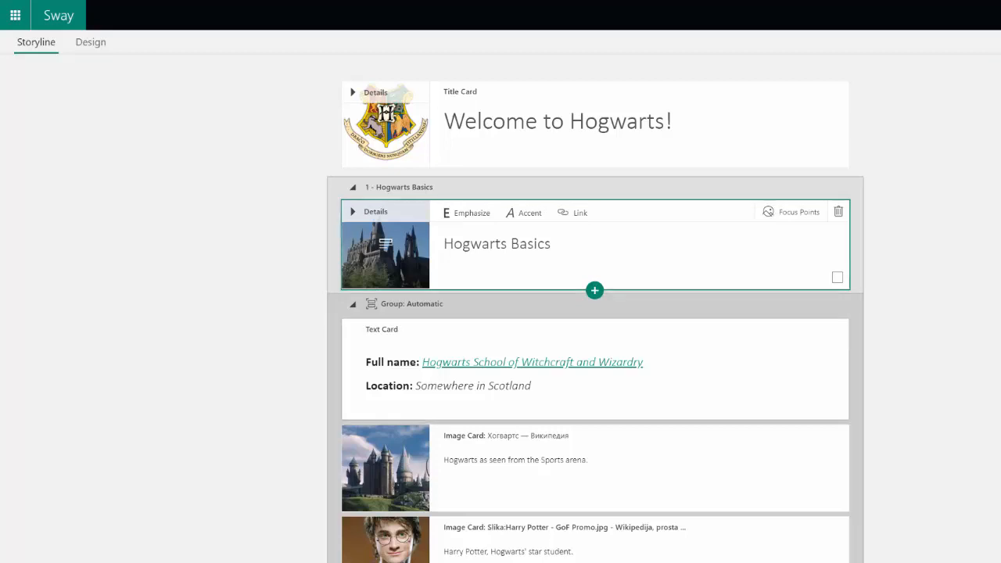
pyautogui.click(500, 349)
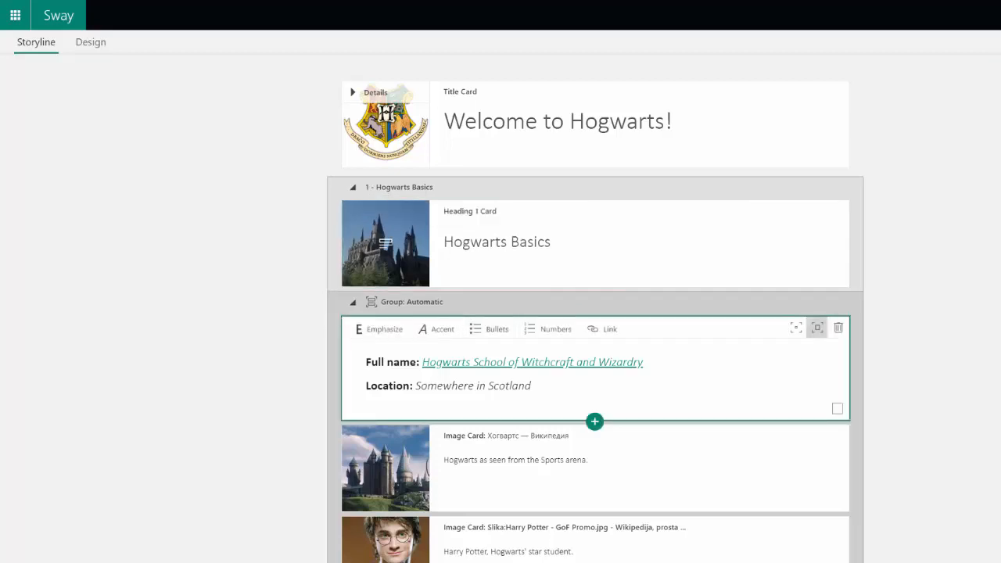
pyautogui.moveTo(501, 348); pyautogui.dragTo(501, 205)
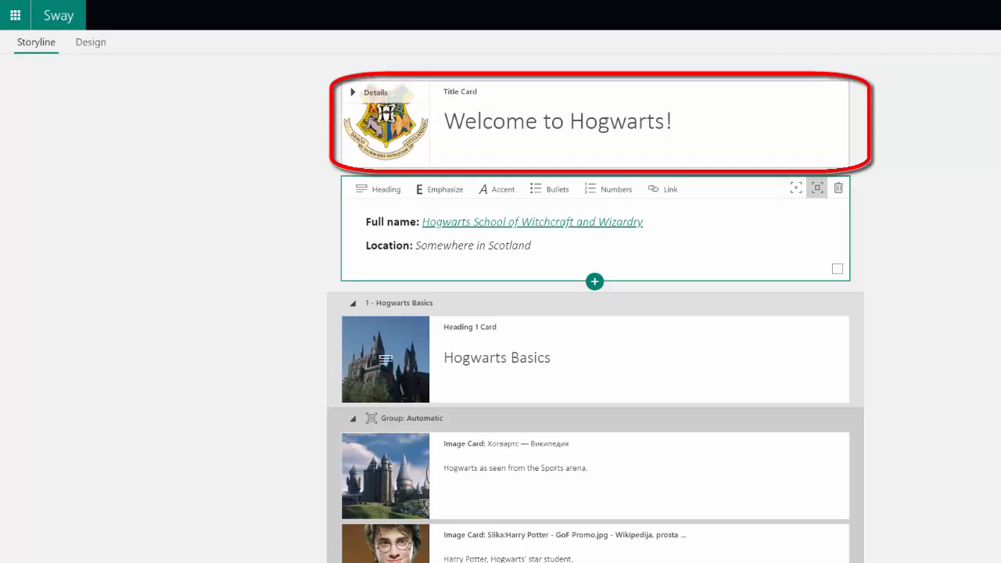
# Examine the text card types that can be inserted below the title card
pyautogui.click(558, 122)
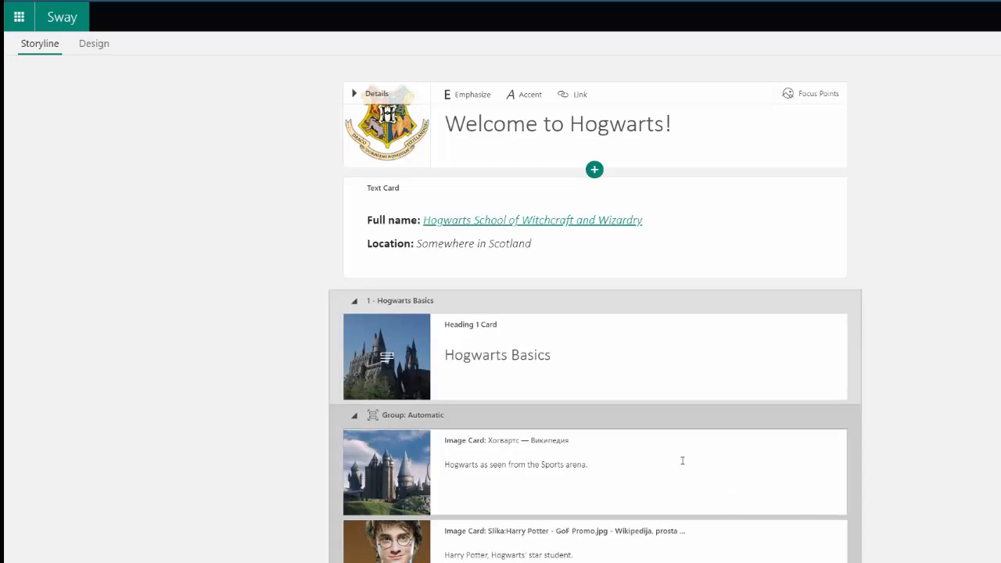
pyautogui.click(608, 257)
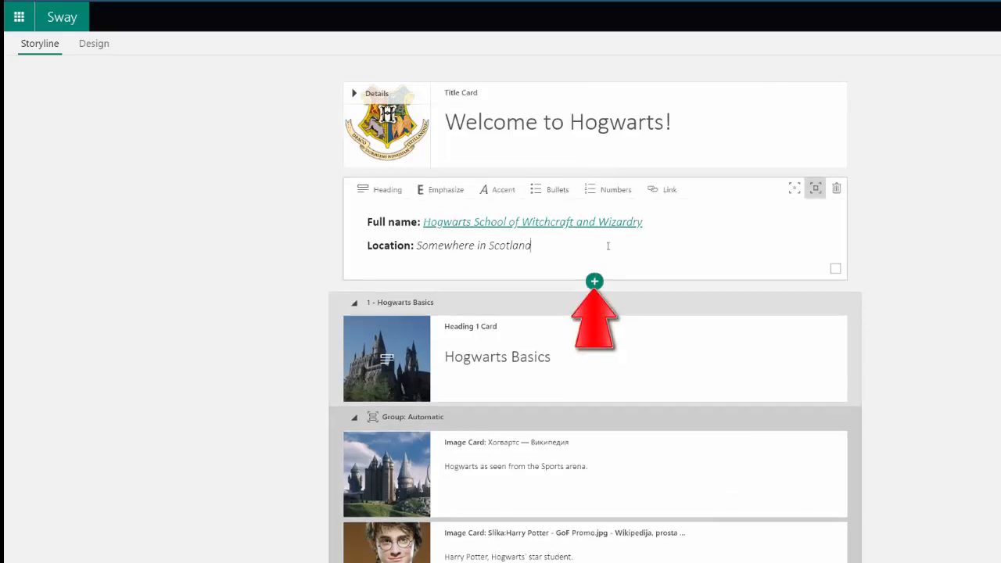
pyautogui.click(613, 154)
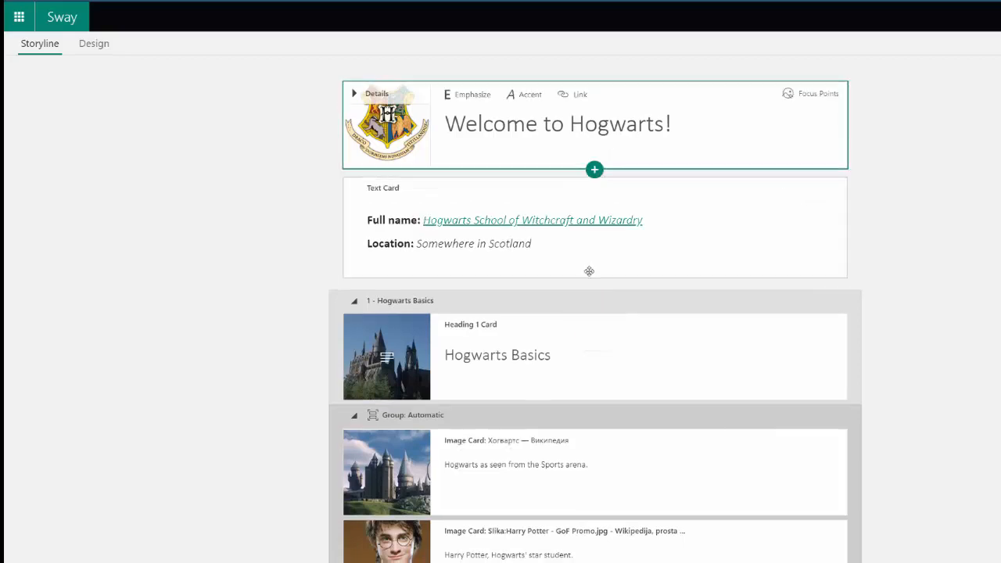
pyautogui.click(594, 169)
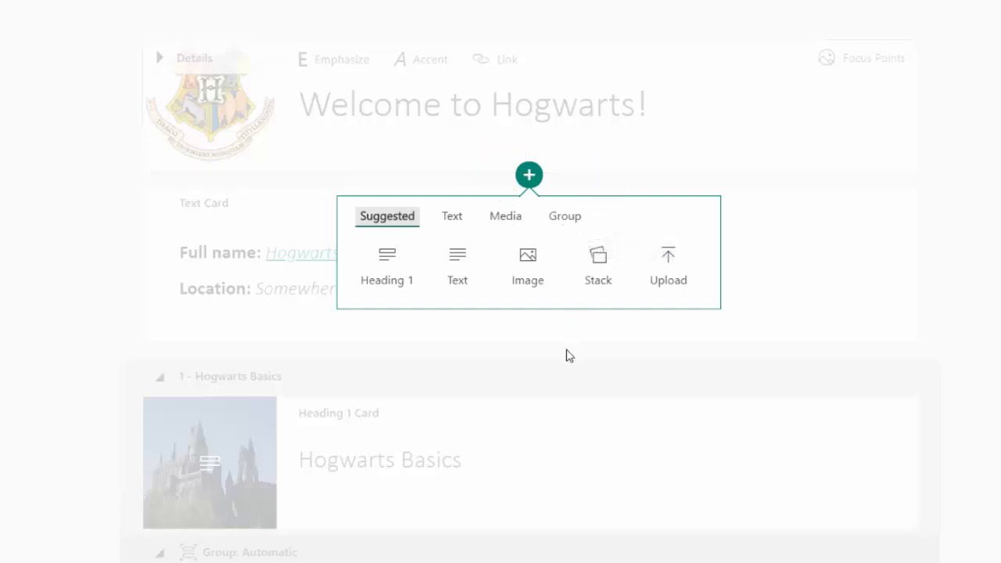
pyautogui.click(453, 218)
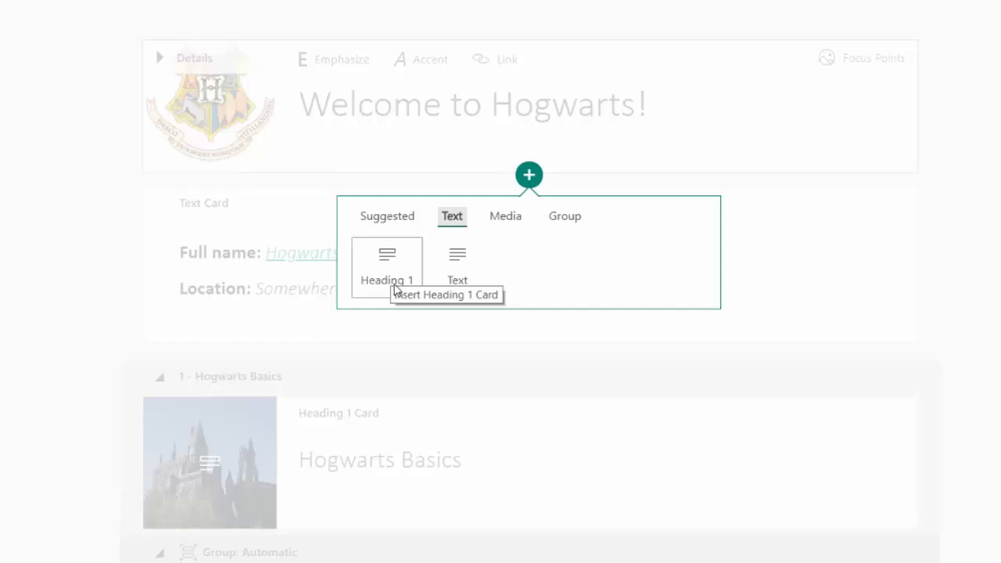
pyautogui.click(54, 376)
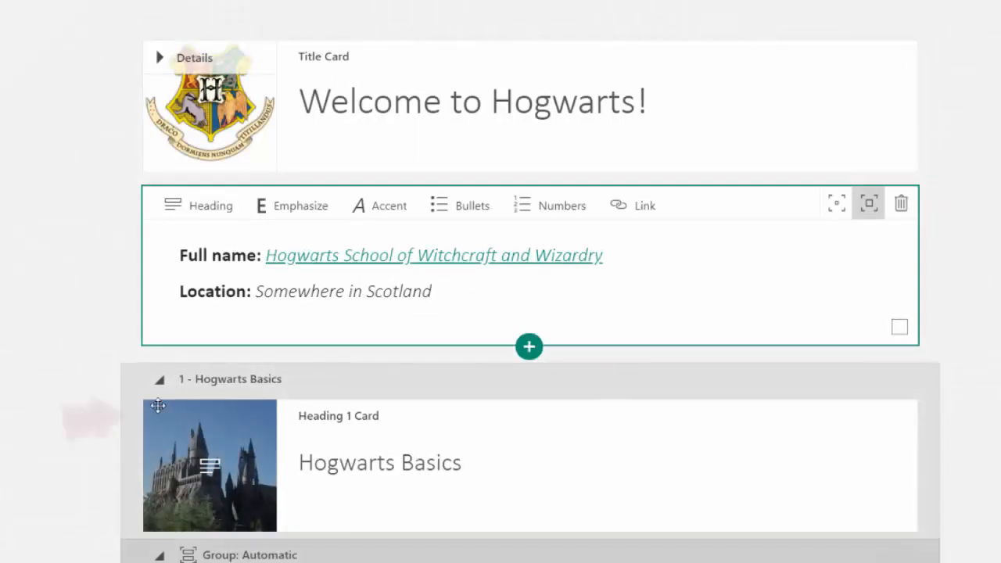
# Insert an image card below the Hogwarts Basics heading card
pyautogui.scroll(-3, 264, 415)
pyautogui.scroll(-6, 342, 427)
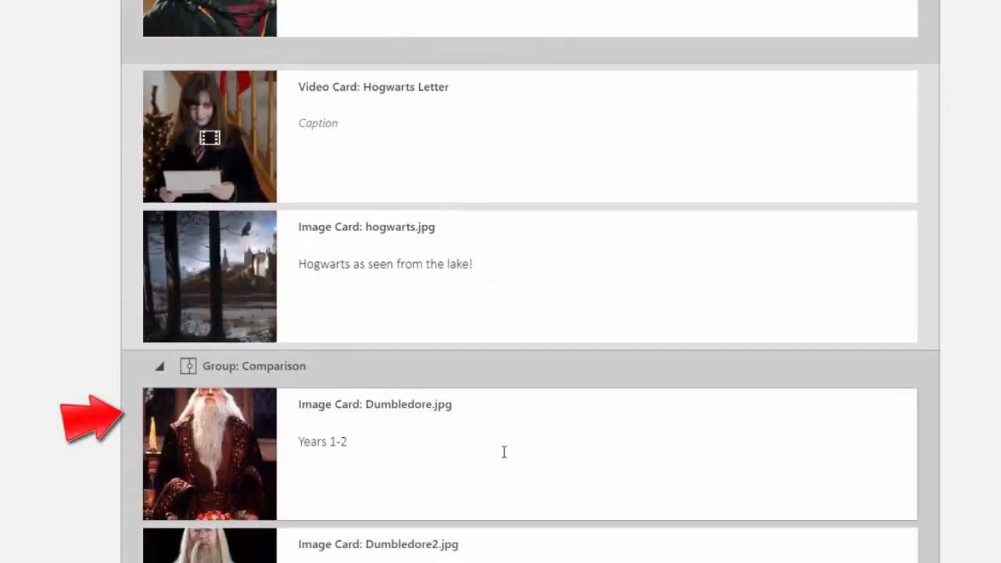
pyautogui.scroll(8, 504, 452)
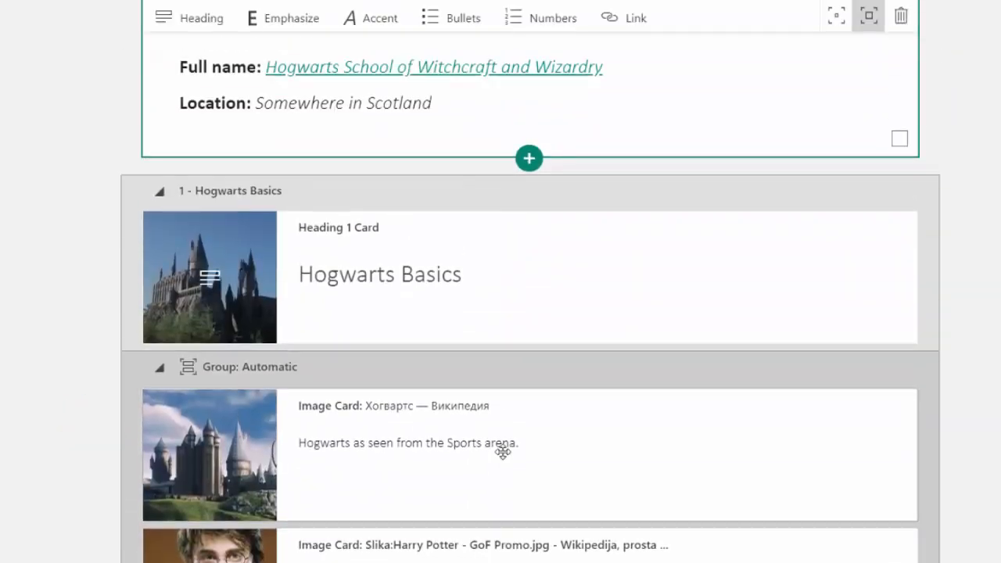
pyautogui.scroll(3, 505, 452)
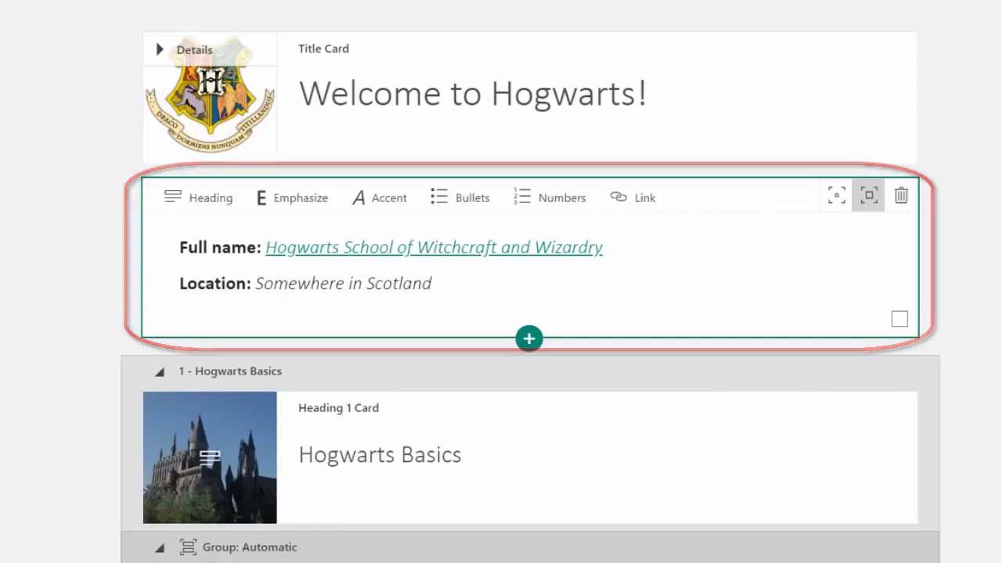
pyautogui.click(721, 496)
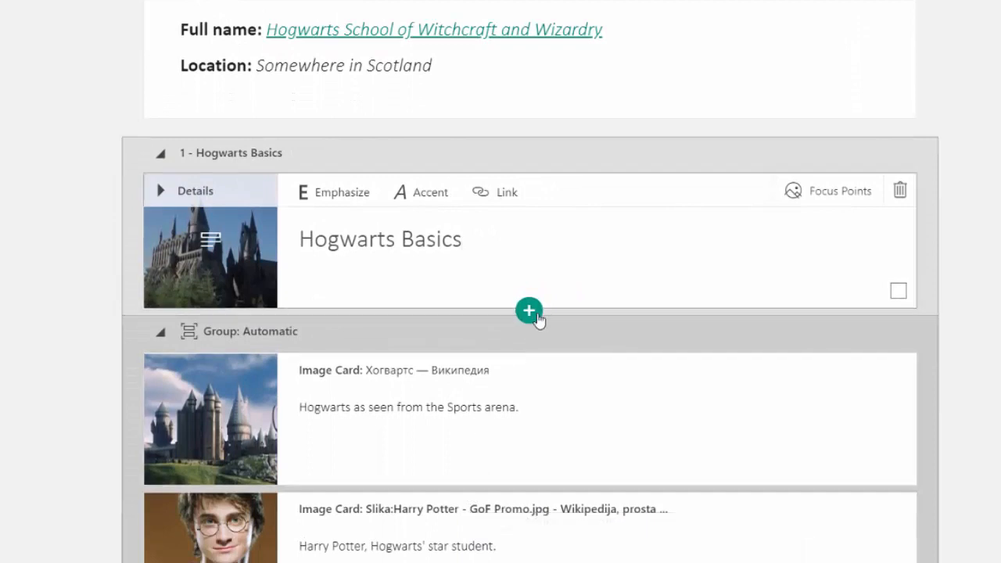
pyautogui.click(530, 312)
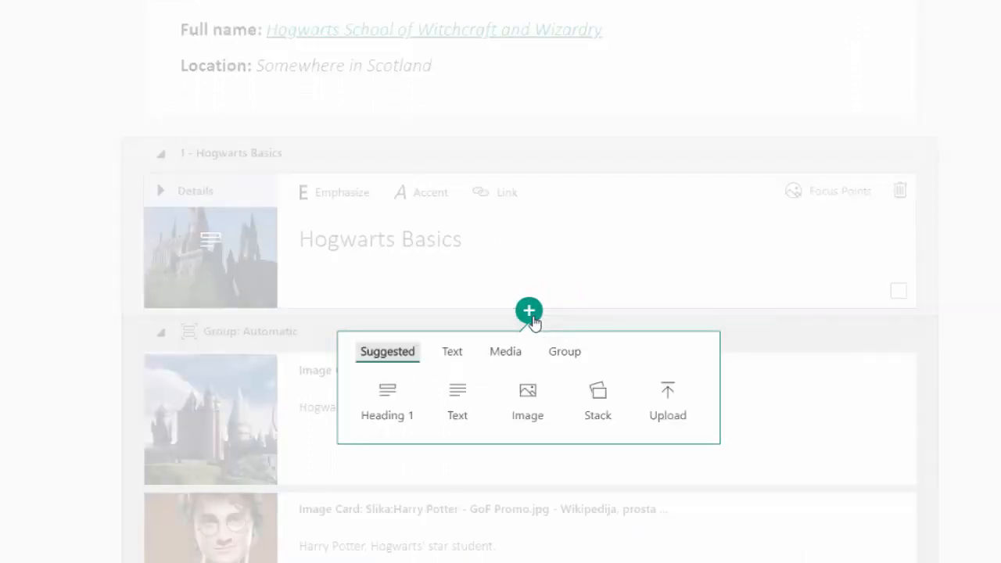
pyautogui.click(504, 353)
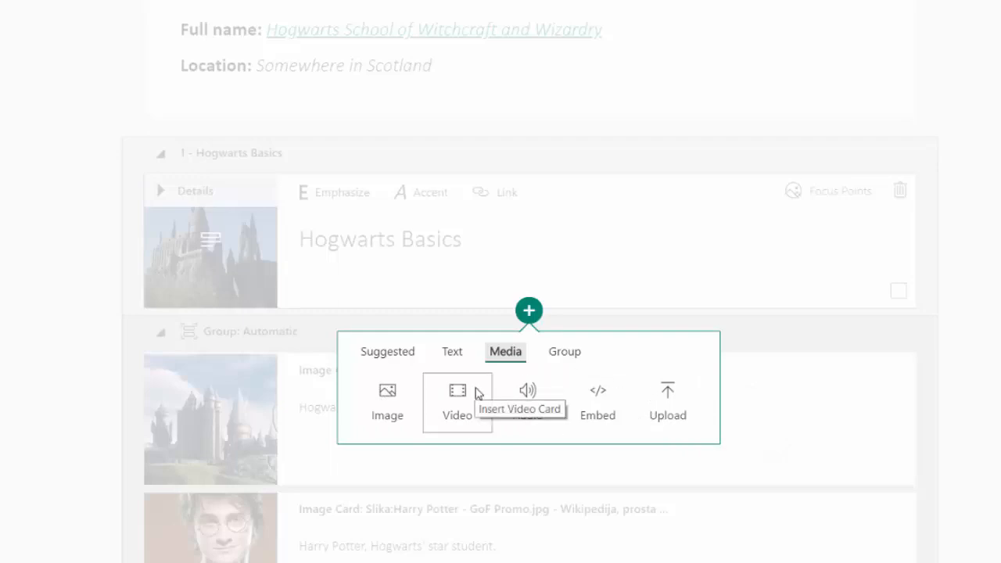
pyautogui.click(389, 405)
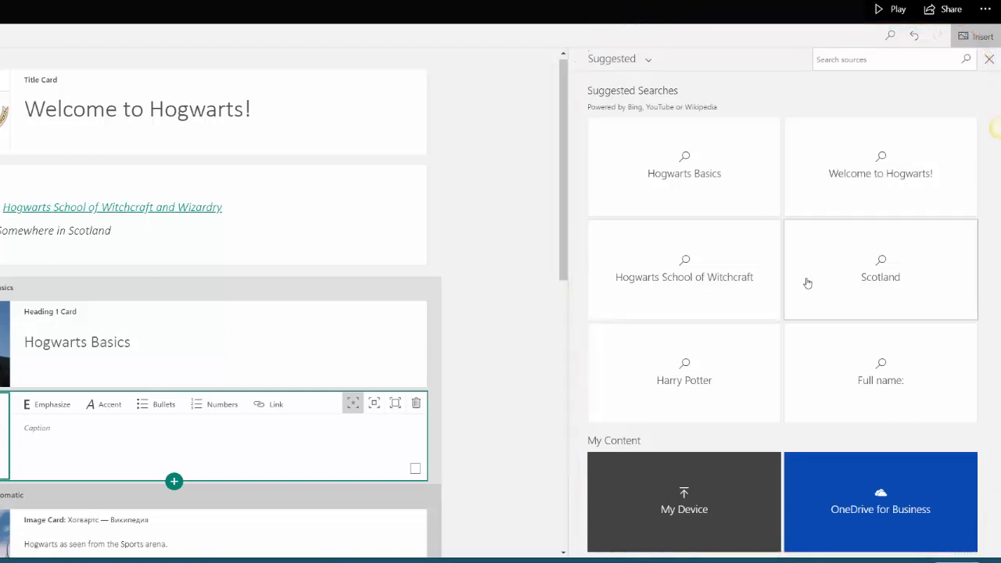
# Search the suggested sources for "Harry Potter" images for the new image card
pyautogui.click(868, 60)
pyautogui.write('Harry Pott')
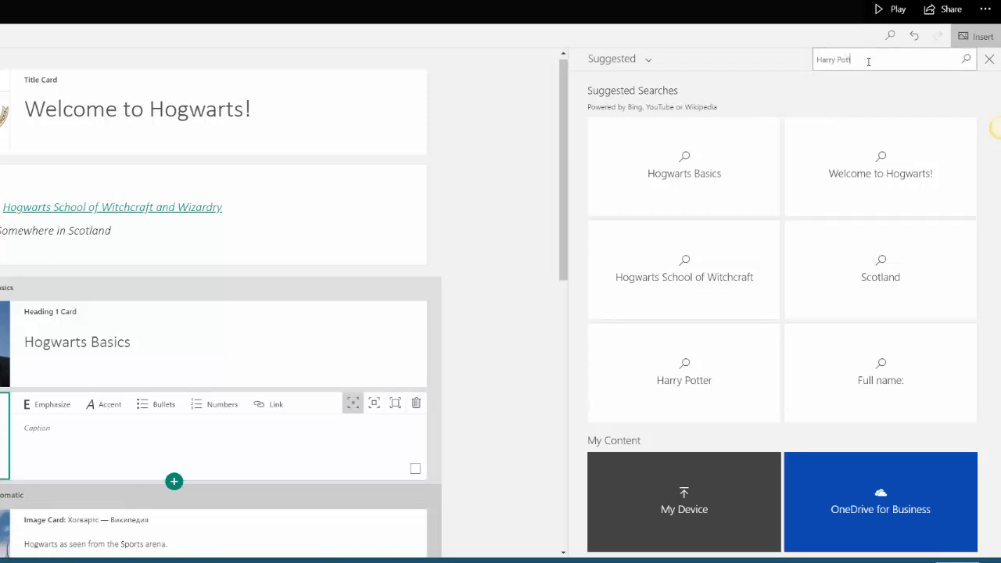
pyautogui.write('er')
pyautogui.press('Return')
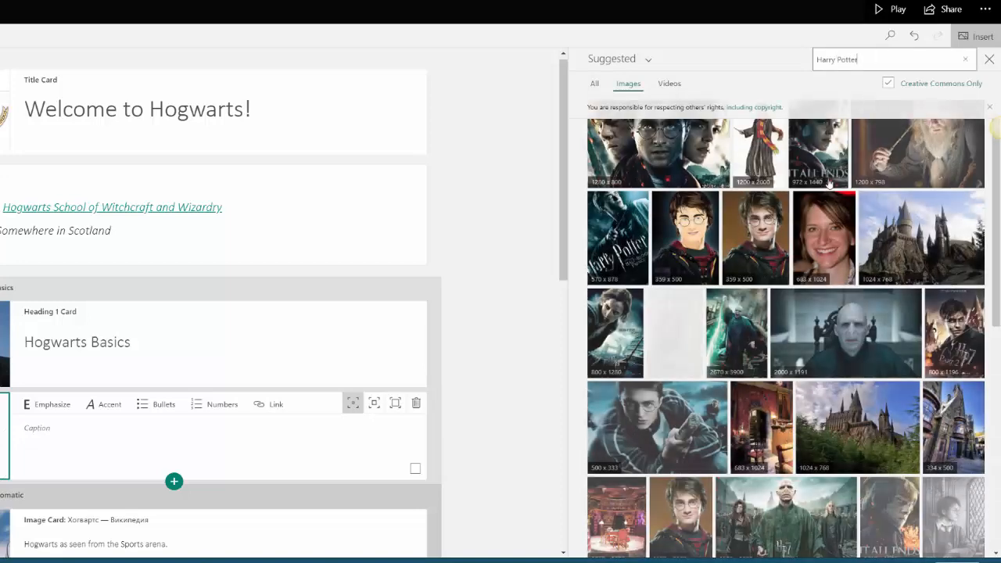
# Add the 359 x 500 photo portrait of Harry Potter to the empty image card below the Hogwarts Basics heading card
pyautogui.click(771, 232)
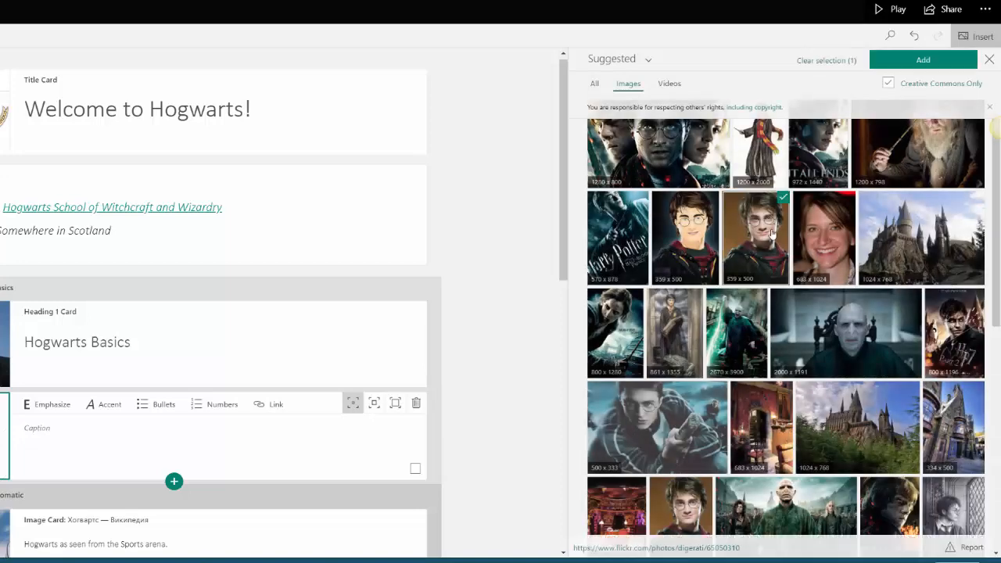
pyautogui.click(923, 60)
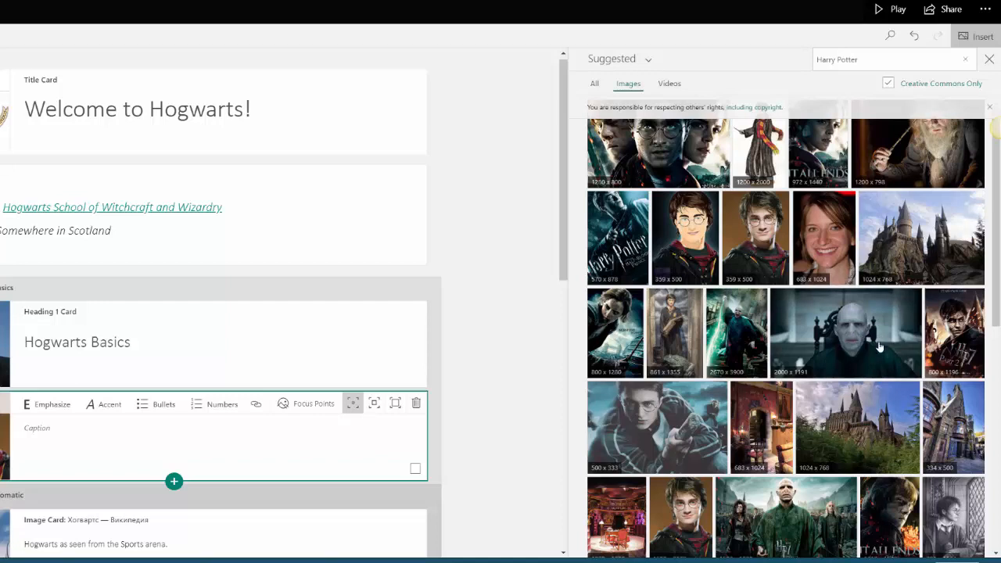
pyautogui.click(990, 60)
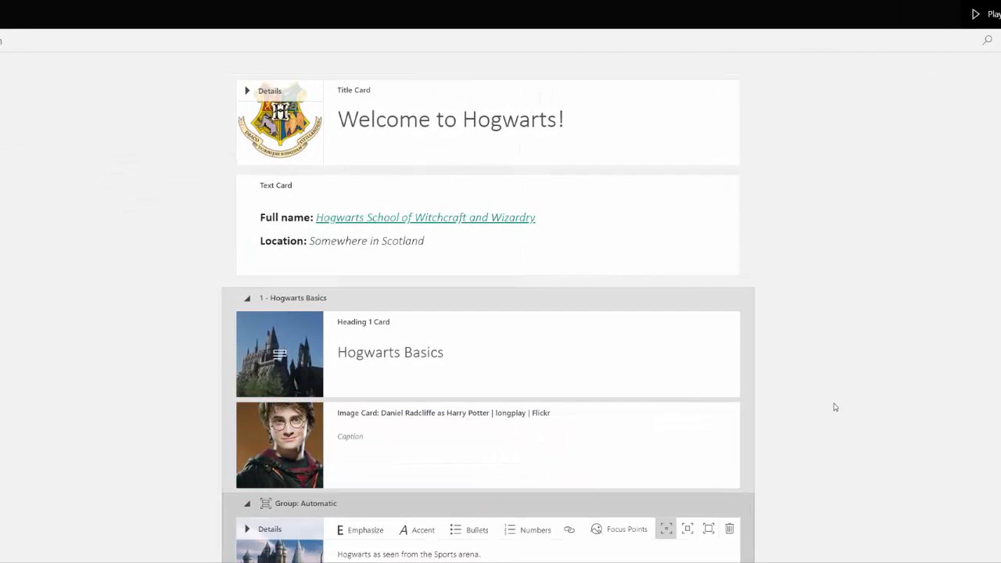
# Upload the RobeSizeChart PDF from the Downloads folder below the "Harry Potter, Hogwarts' star student" image card
pyautogui.scroll(-5, 704, 415)
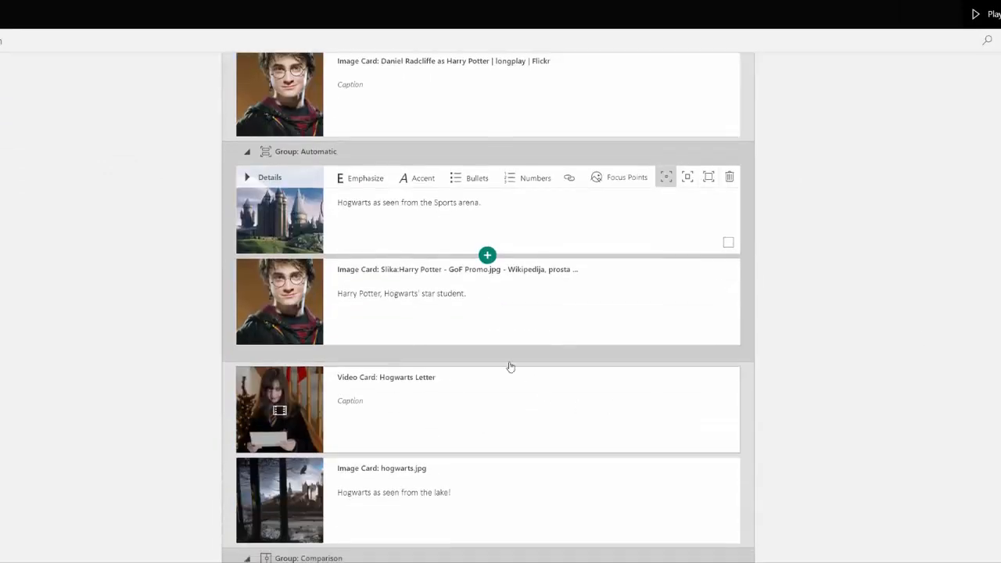
pyautogui.click(487, 344)
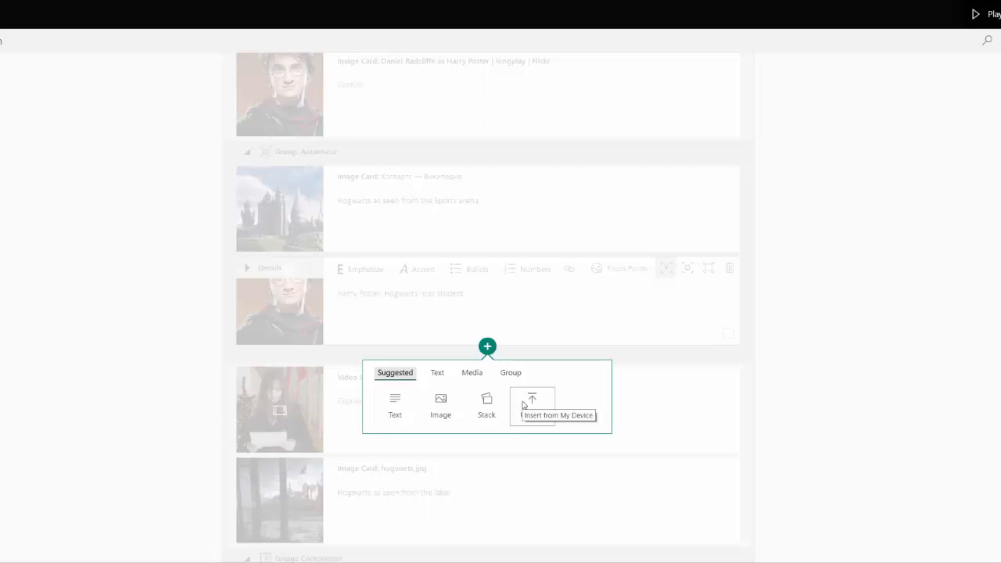
pyautogui.click(523, 404)
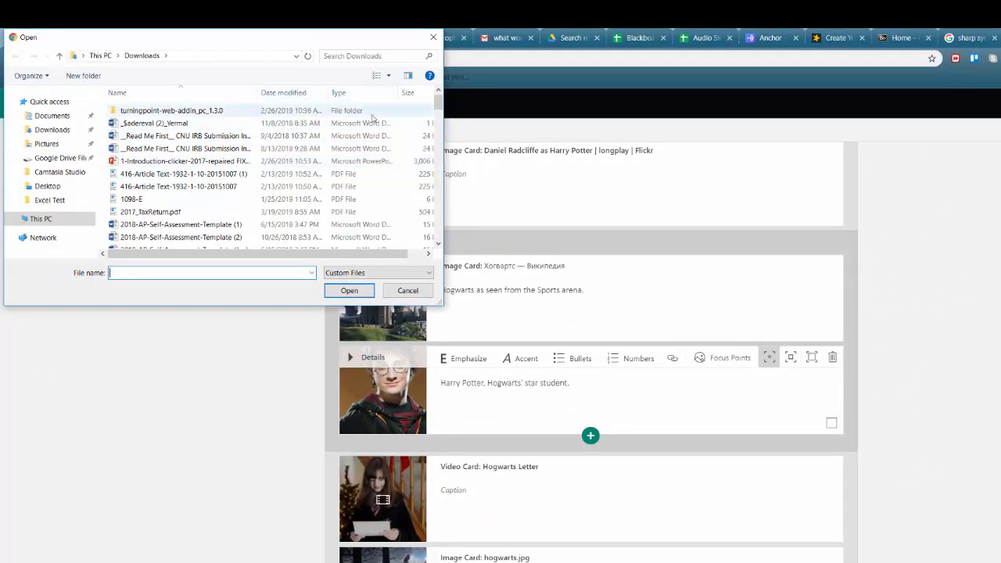
pyautogui.click(269, 96)
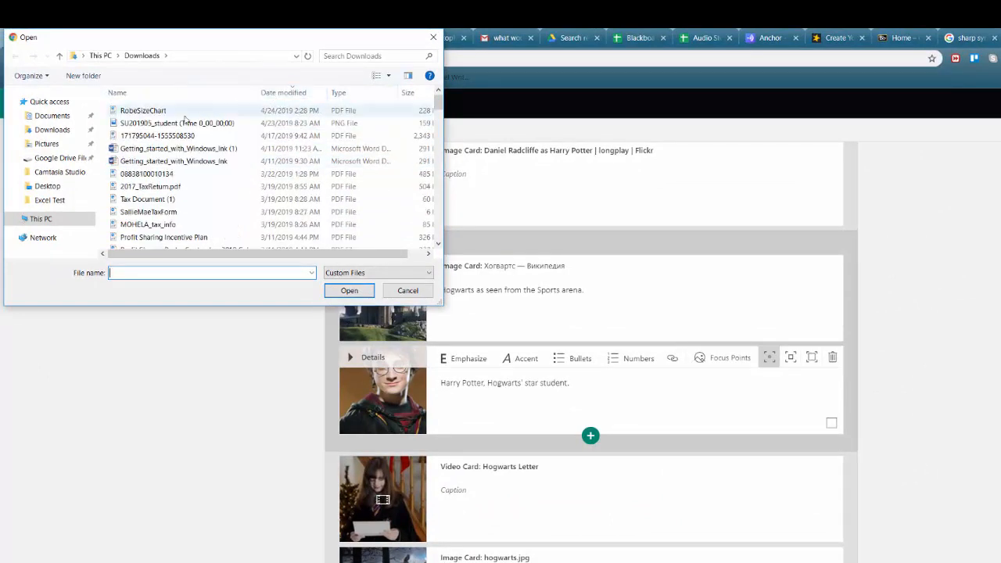
pyautogui.click(186, 114)
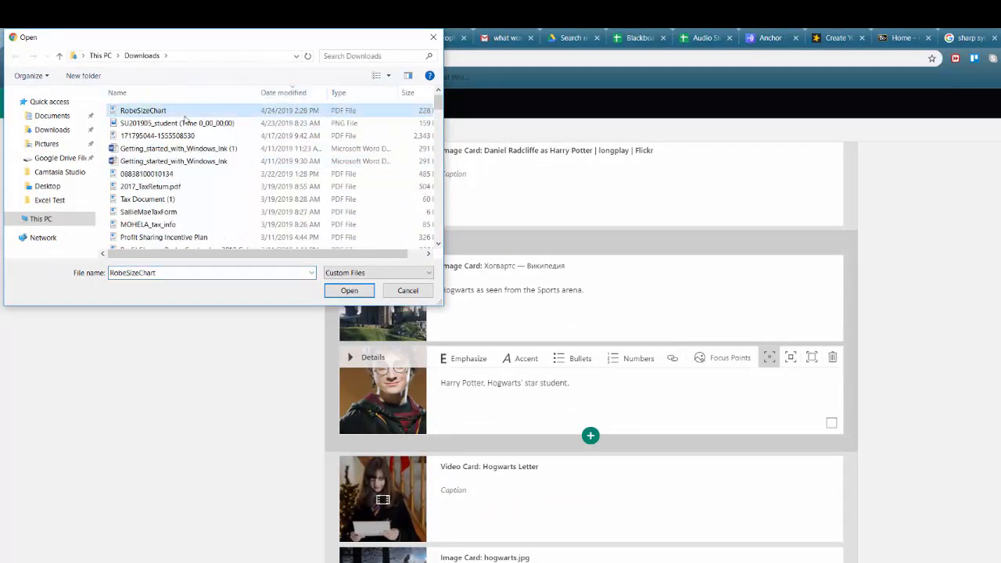
pyautogui.click(348, 290)
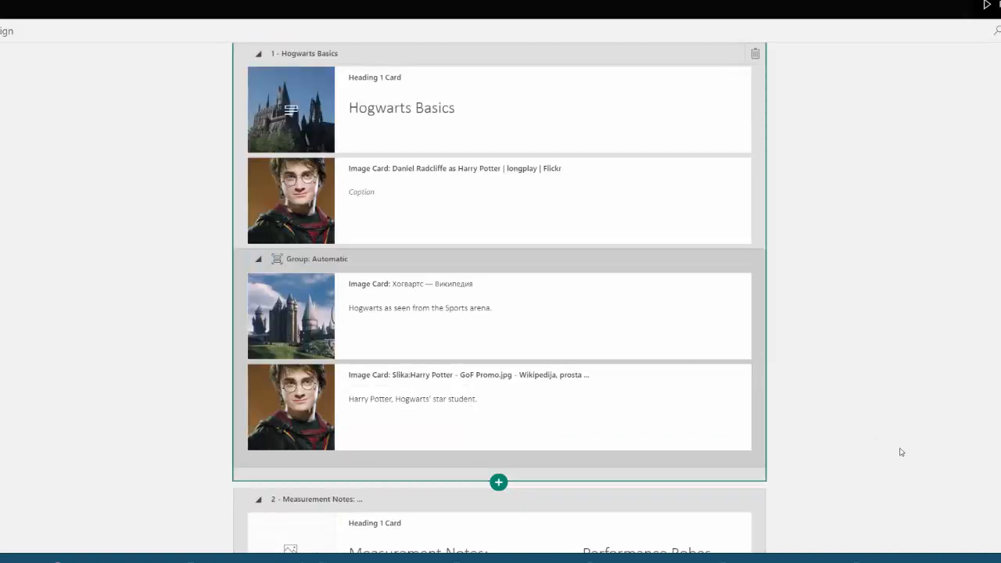
# Examine the heading, text and image cards of the Measurement Notes section imported from the RobeSizeChart PDF
pyautogui.scroll(-2, 900, 452)
pyautogui.scroll(-2, 899, 452)
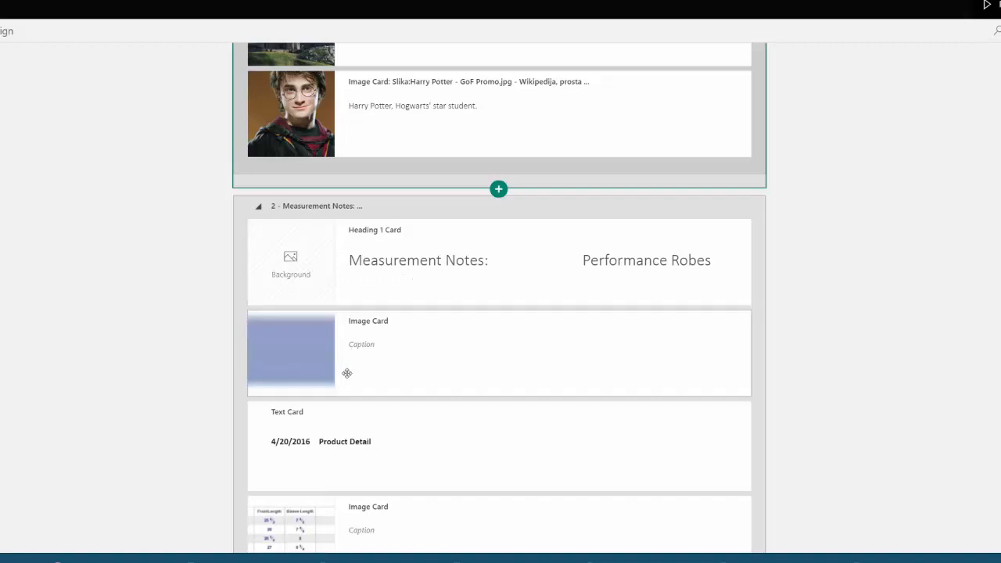
pyautogui.scroll(-3, 353, 373)
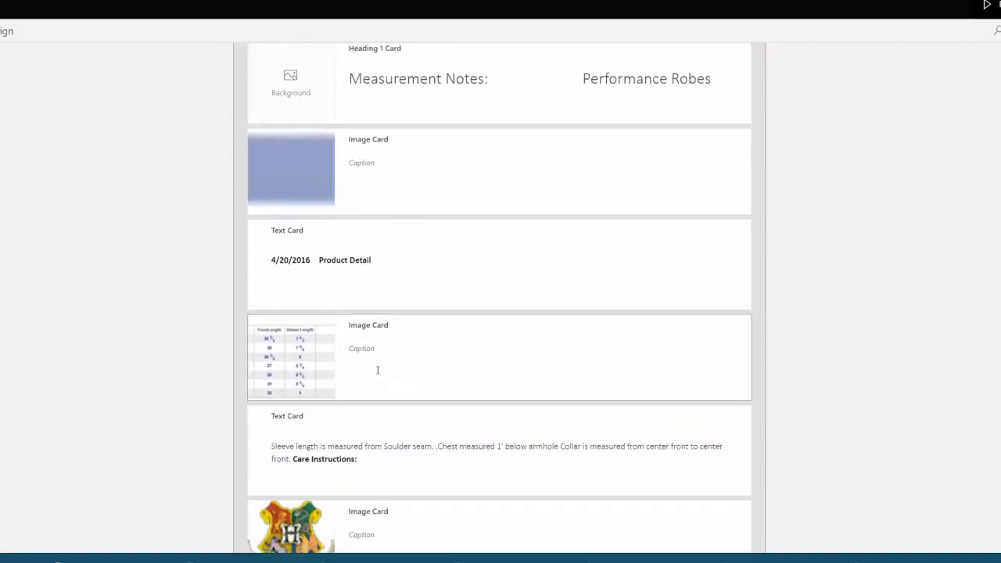
pyautogui.scroll(-1, 377, 370)
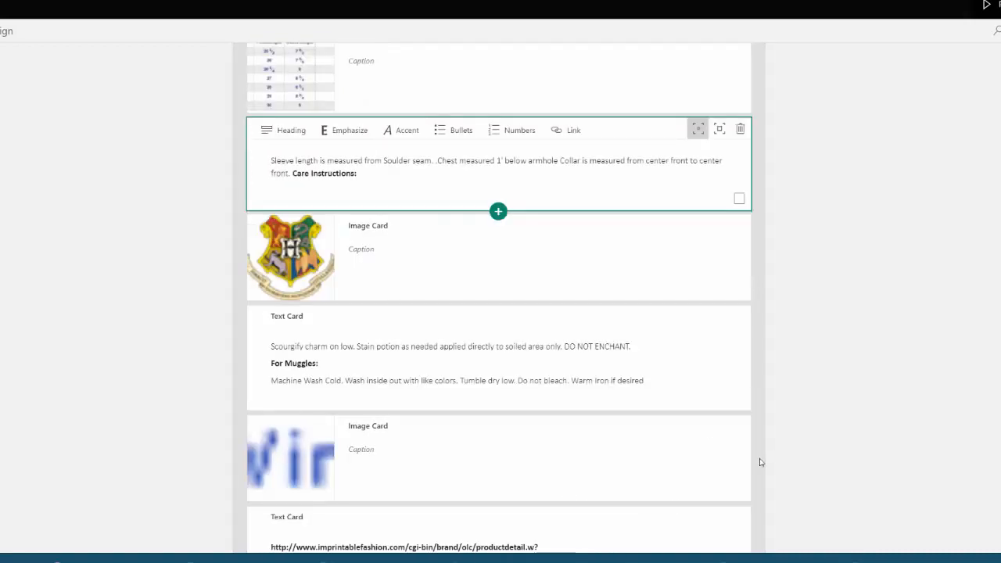
pyautogui.scroll(-2, 760, 462)
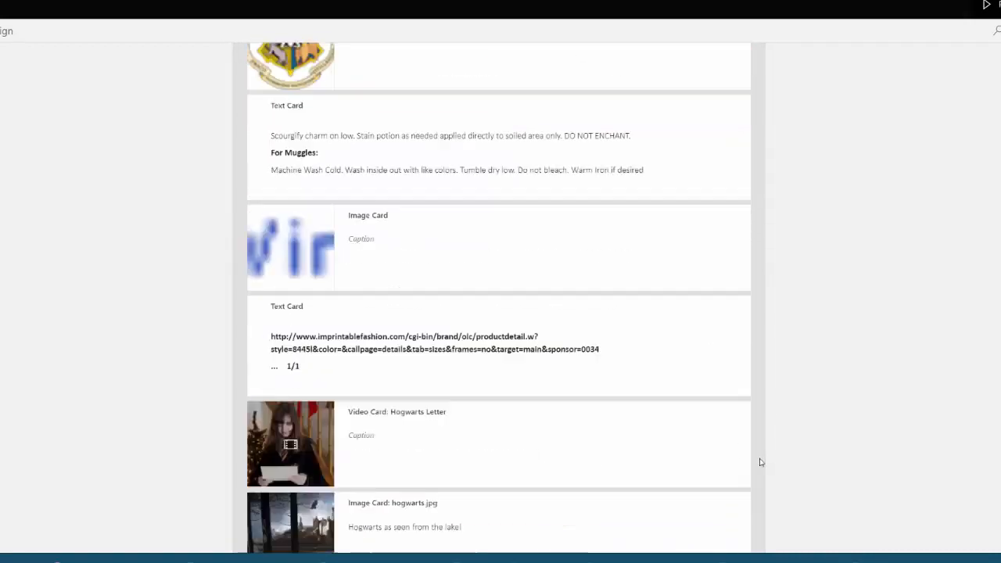
pyautogui.scroll(-4, 760, 462)
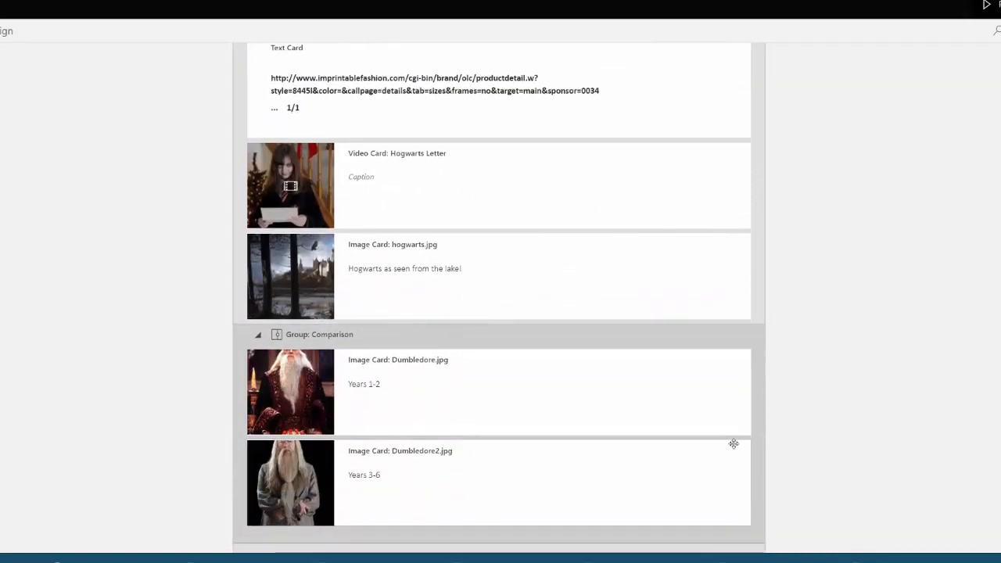
# Insert a video card directly below the Hogwarts Letter video card
pyautogui.click(502, 191)
pyautogui.click(498, 231)
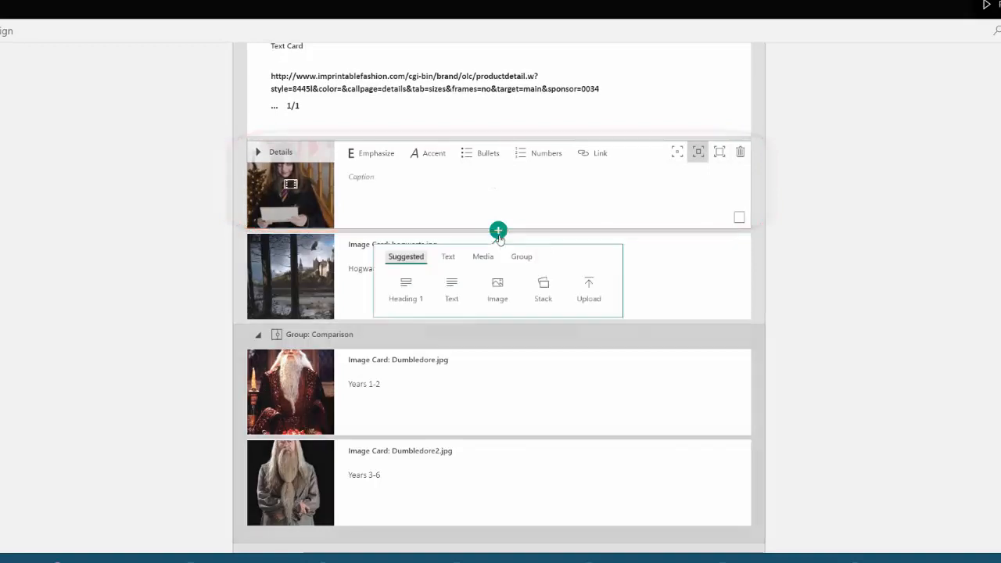
pyautogui.click(481, 256)
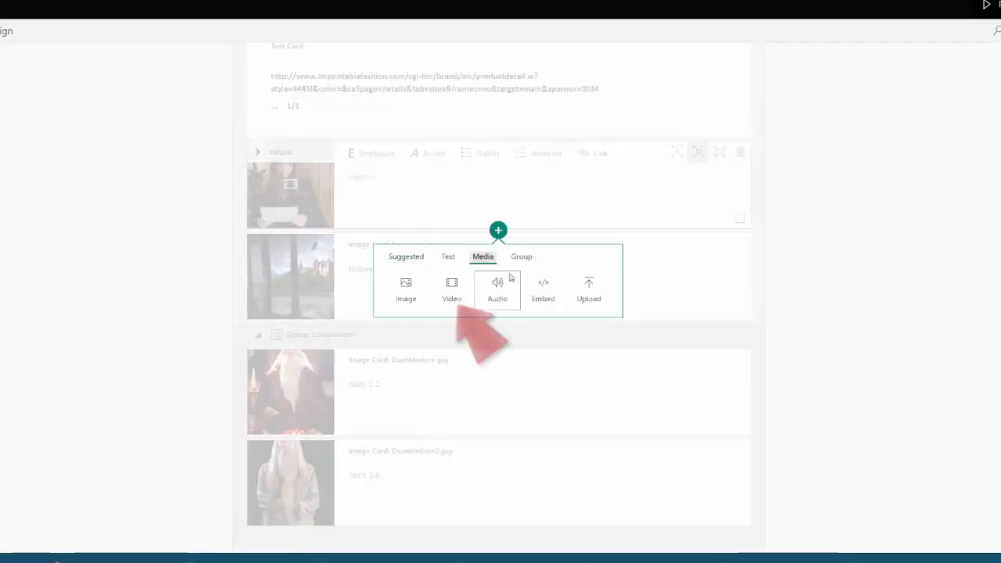
pyautogui.click(452, 293)
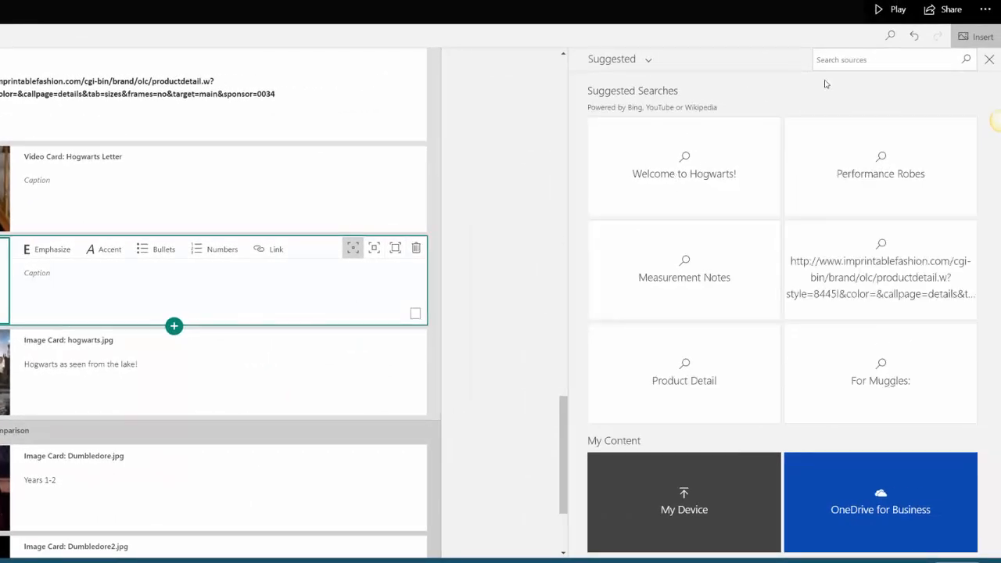
# Search the suggested sources for "Hedwig's theme" and add the 5:10 video titled "Hedwig's Theme" to the new video card
pyautogui.click(863, 61)
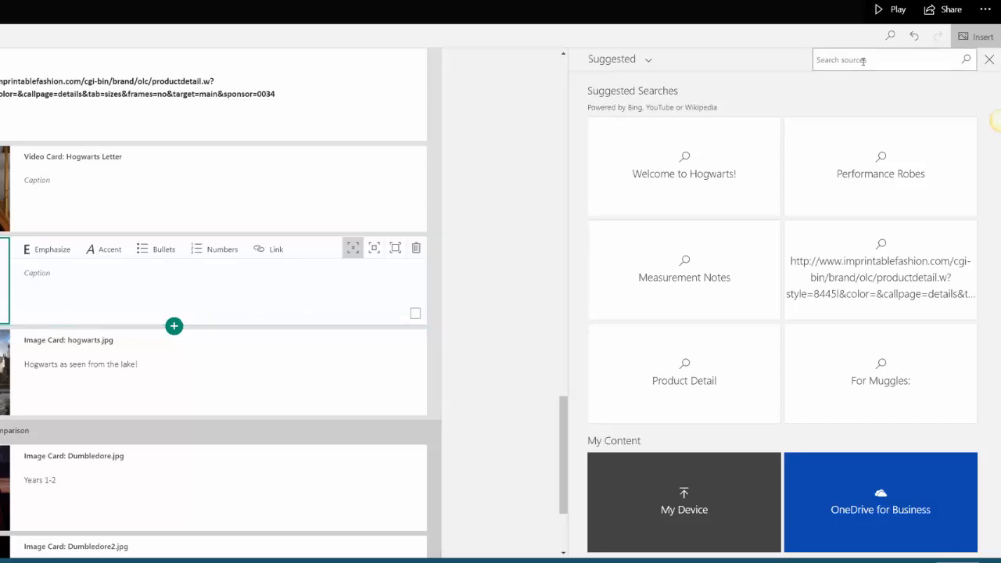
pyautogui.write("Hedwig's theme")
pyautogui.press('Return')
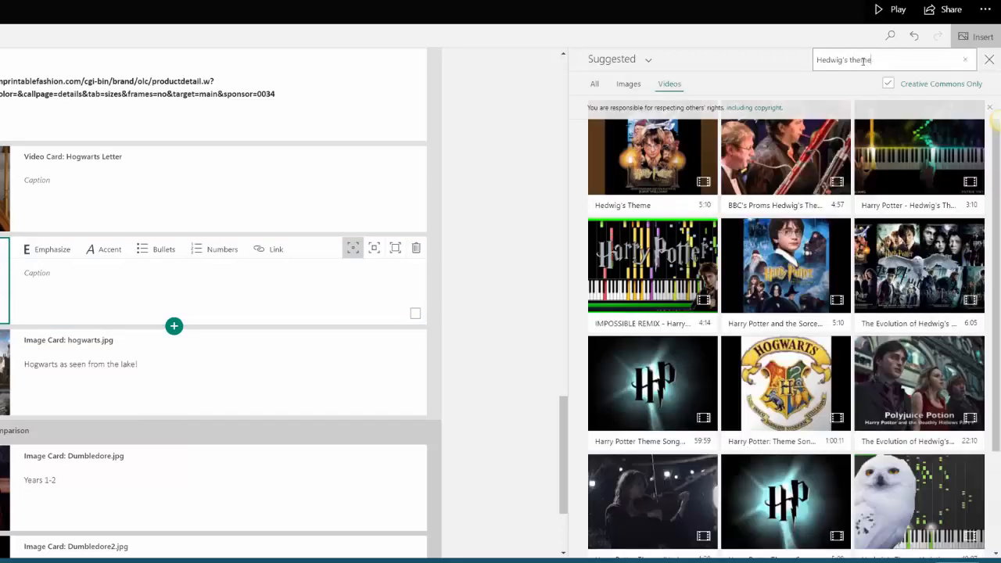
pyautogui.click(658, 157)
pyautogui.click(929, 63)
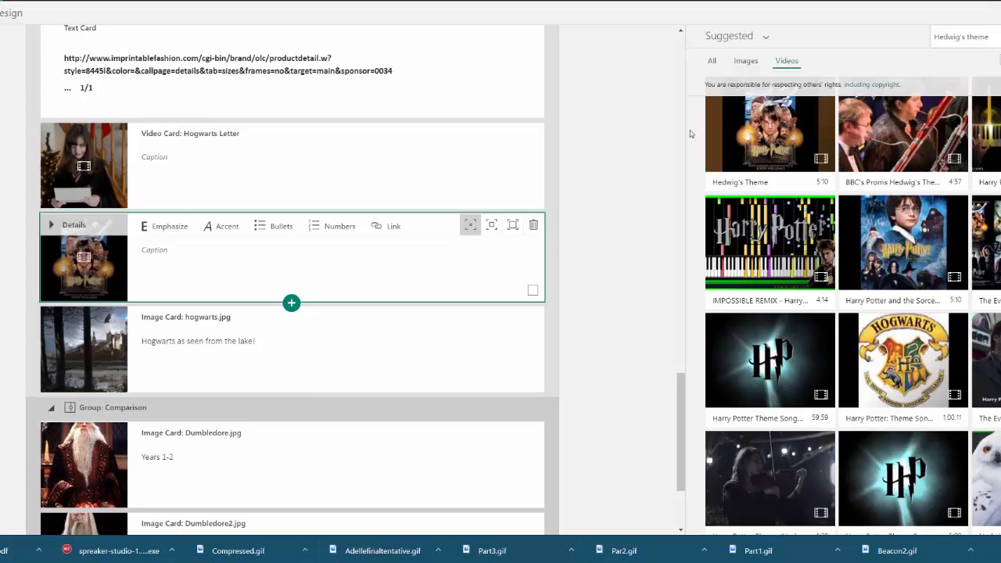
pyautogui.click(999, 36)
# Examine the media card types that can be inserted below the Hedwig's Theme video card
pyautogui.click(508, 302)
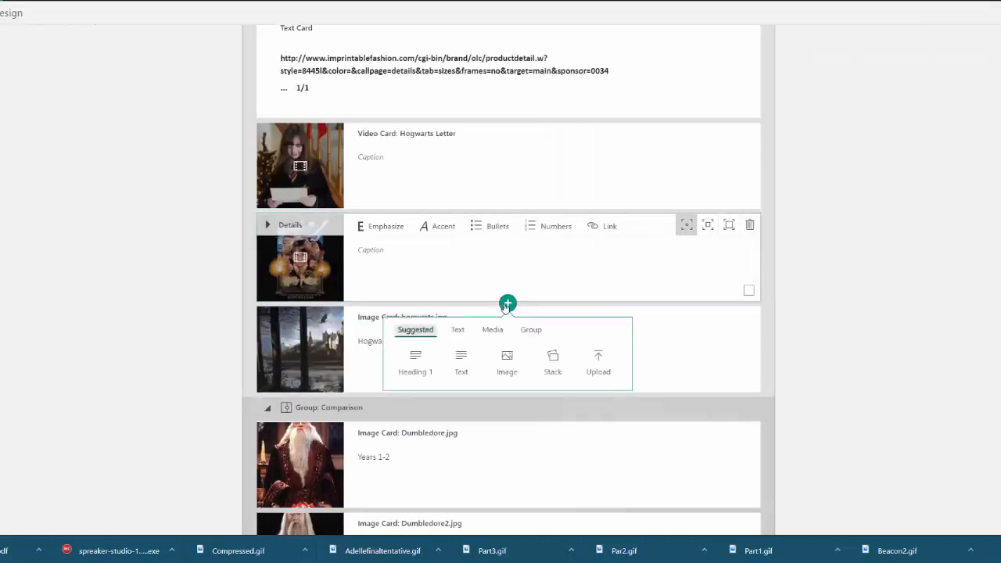
pyautogui.click(500, 332)
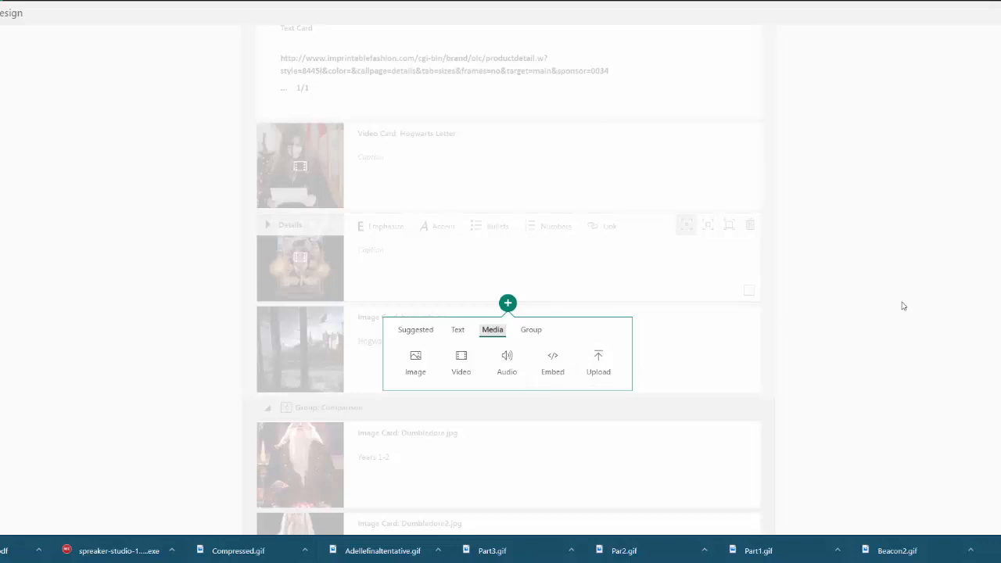
pyautogui.click(922, 333)
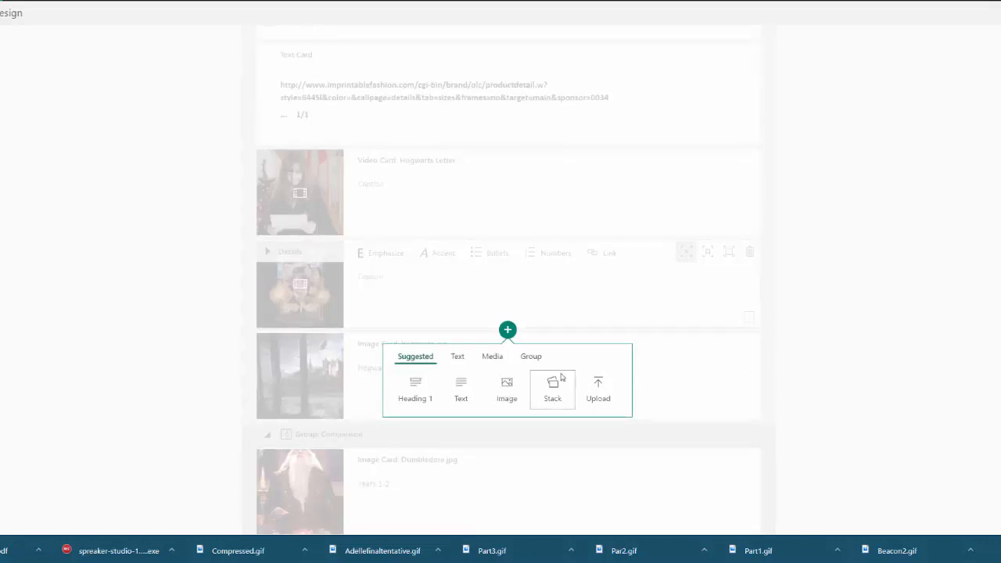
# Examine the group card types available below the Hedwig's Theme video card and the existing Comparison group of Dumbledore images
pyautogui.click(530, 355)
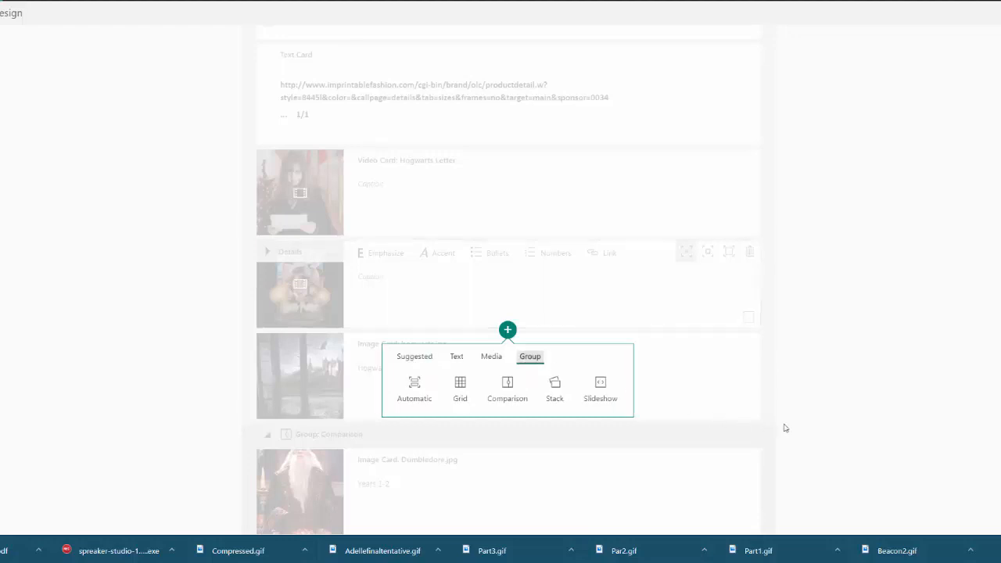
pyautogui.click(840, 388)
pyautogui.scroll(-3, 840, 388)
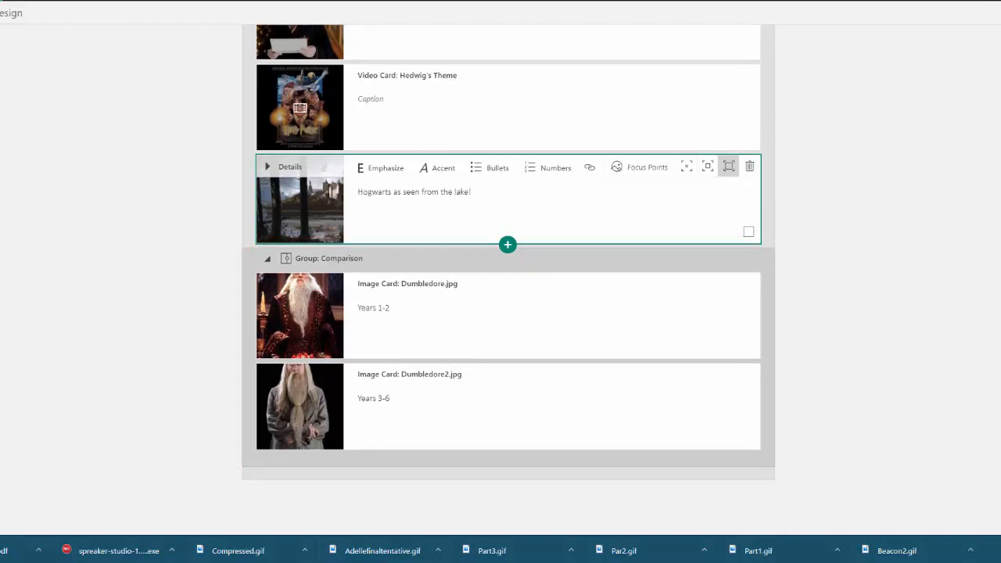
pyautogui.click(539, 132)
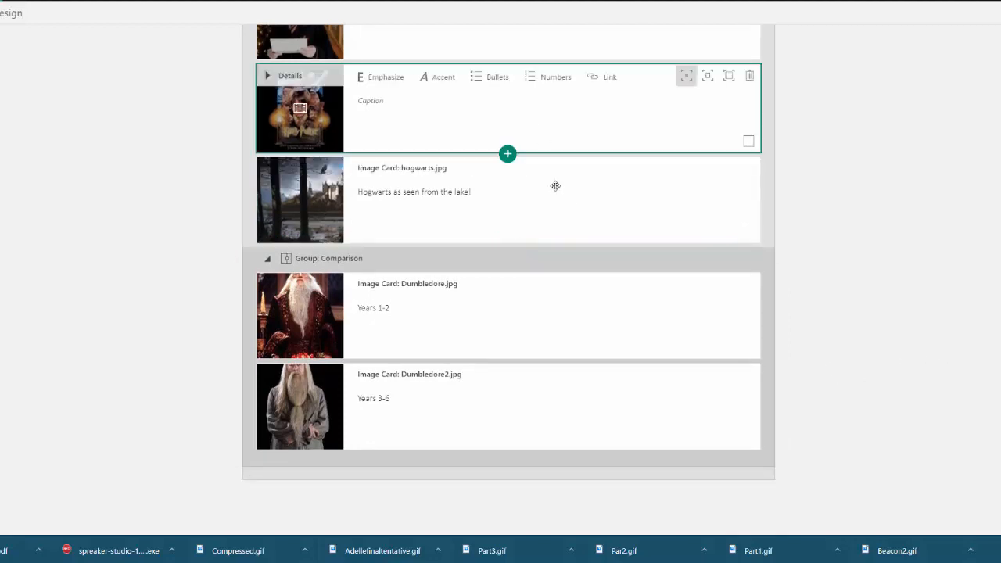
pyautogui.click(508, 153)
pyautogui.click(530, 183)
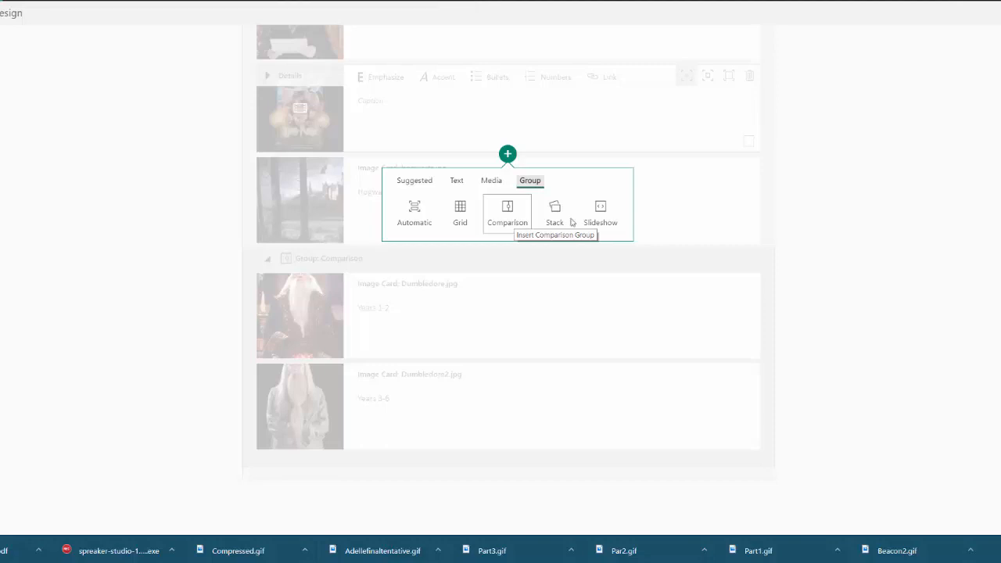
pyautogui.click(853, 245)
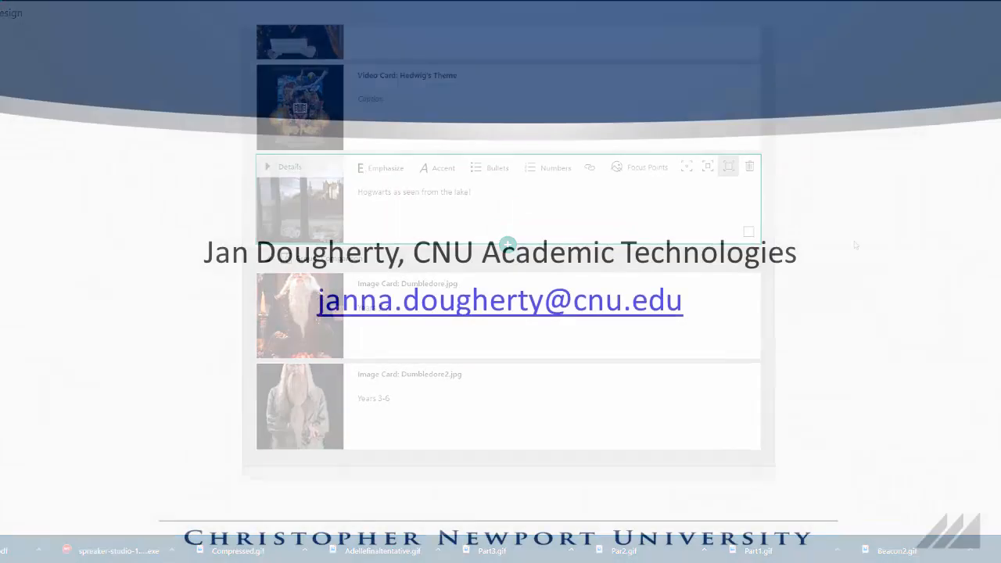